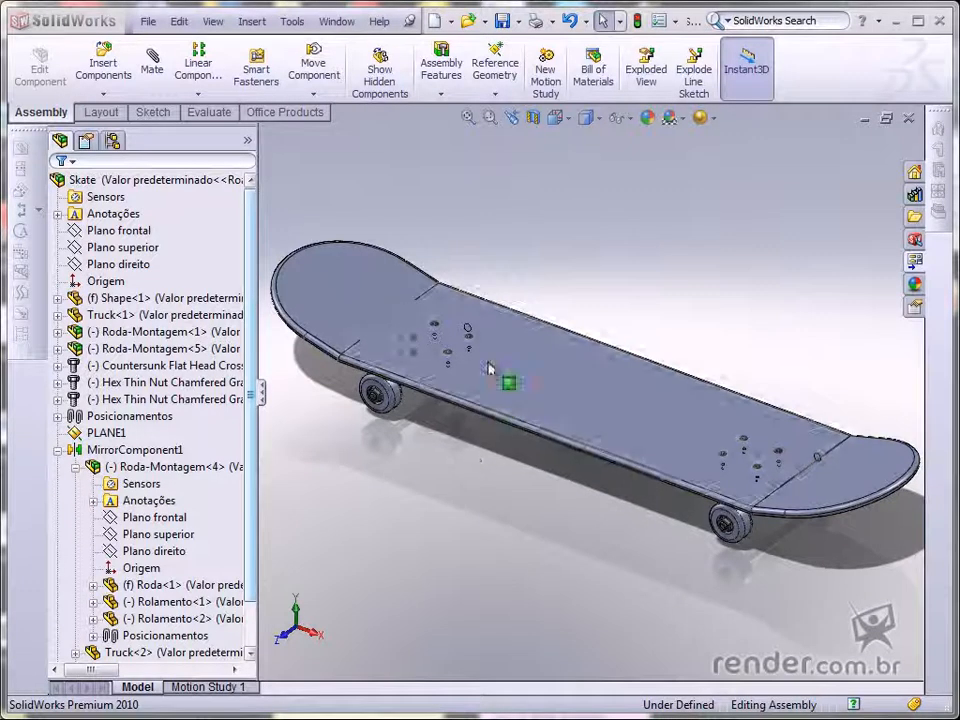
Create a new assembly and insert the Roda wheel part fixed at the origin
click(434, 20)
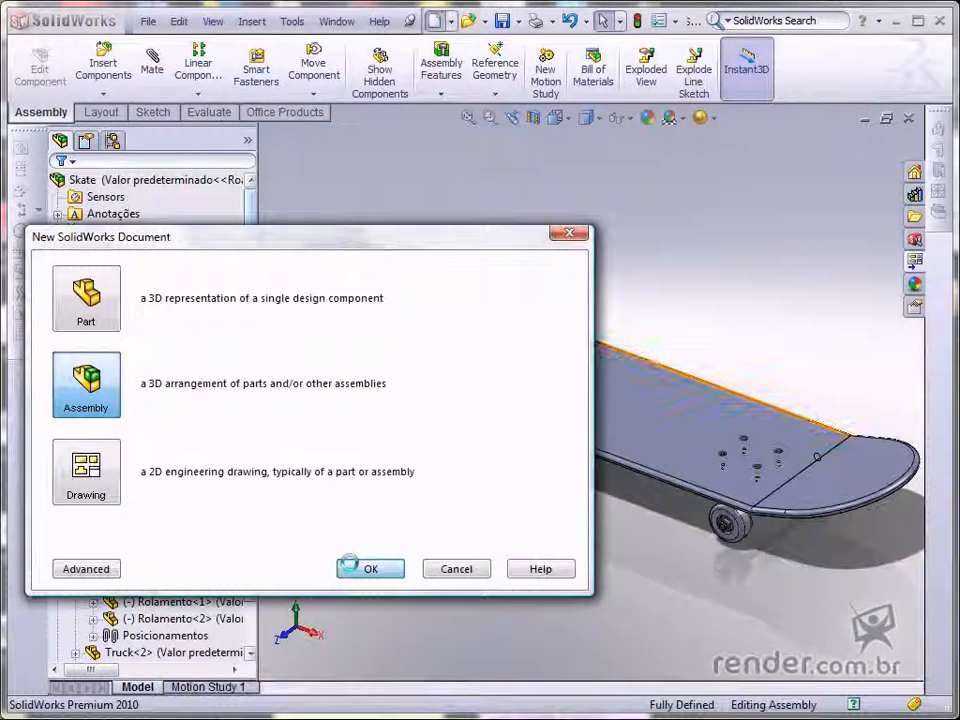
click(352, 570)
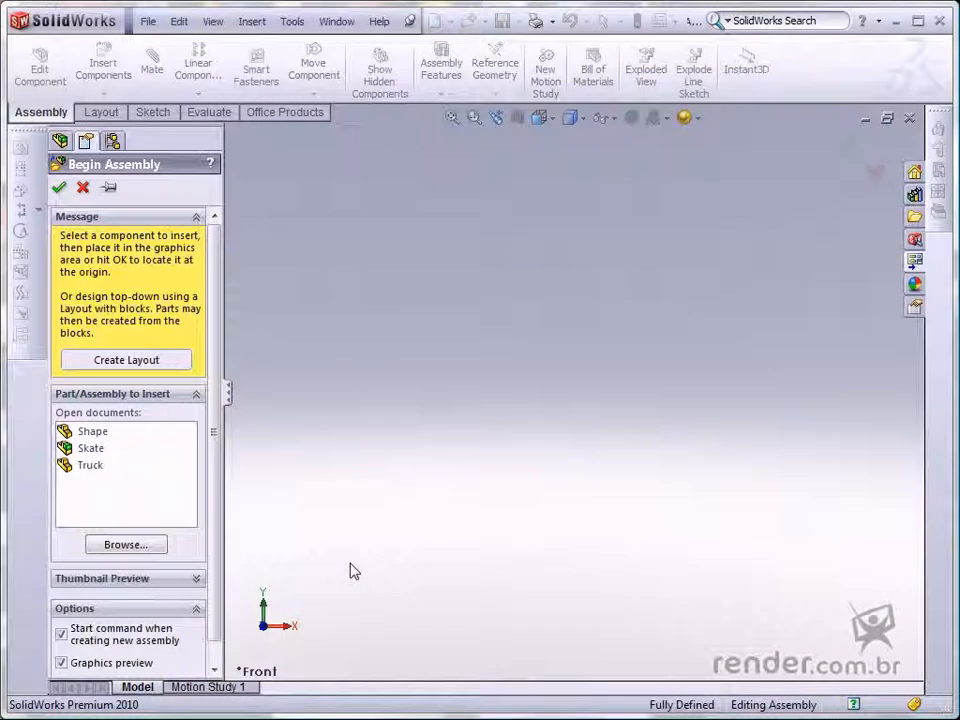
click(153, 548)
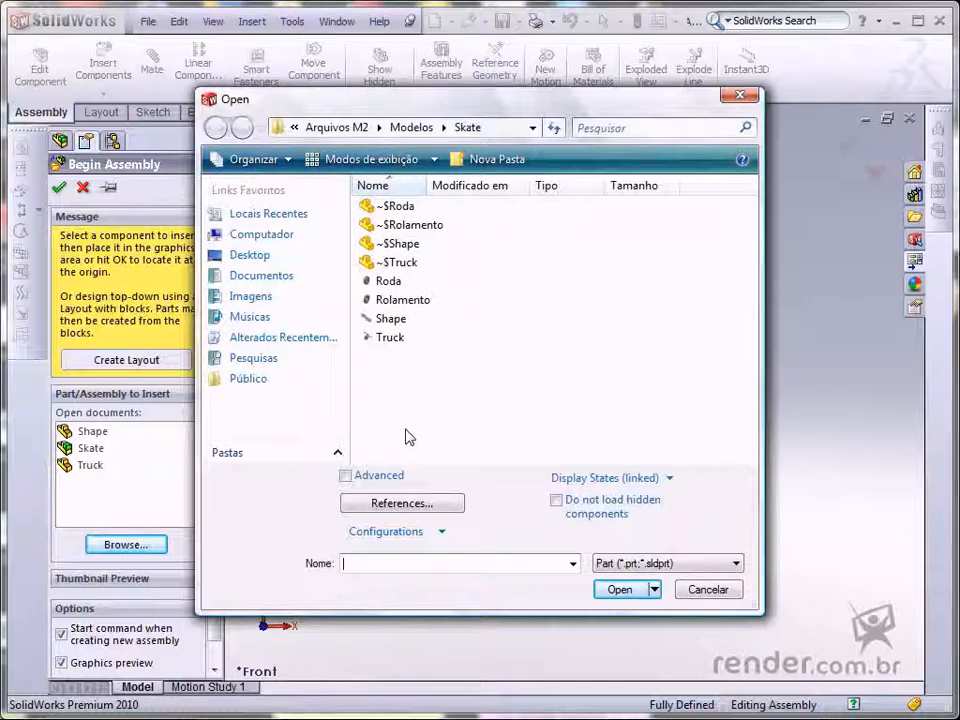
click(388, 281)
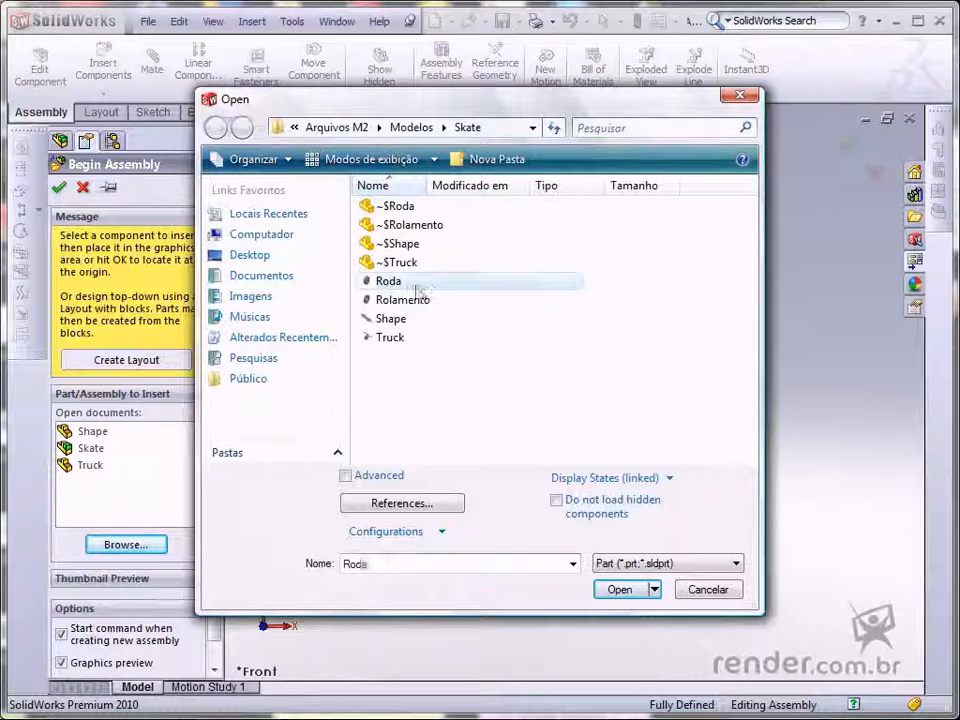
click(610, 591)
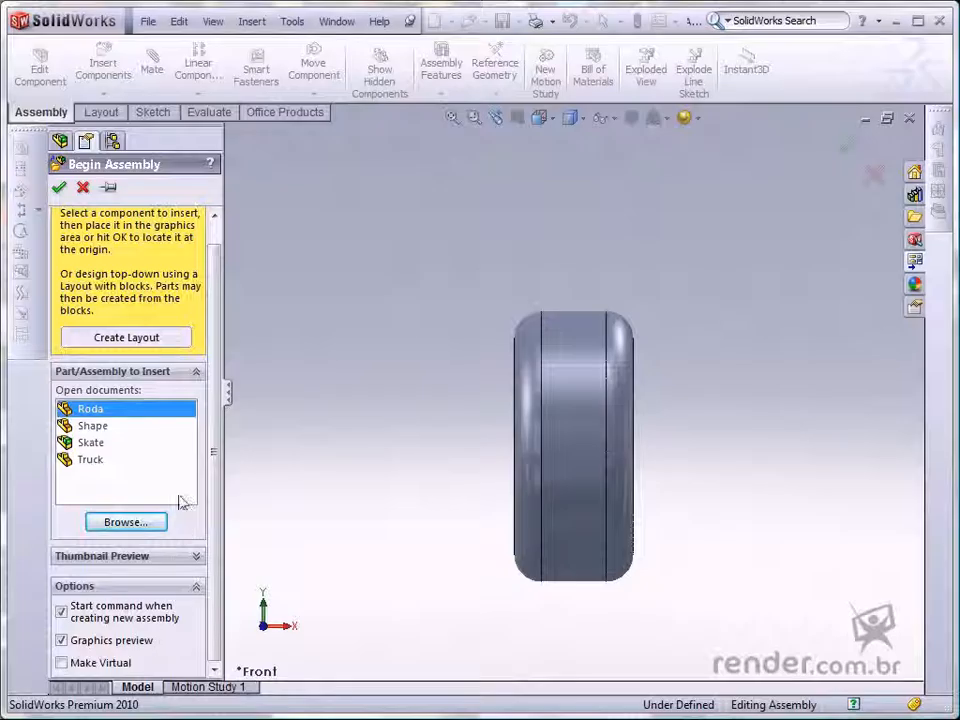
click(59, 187)
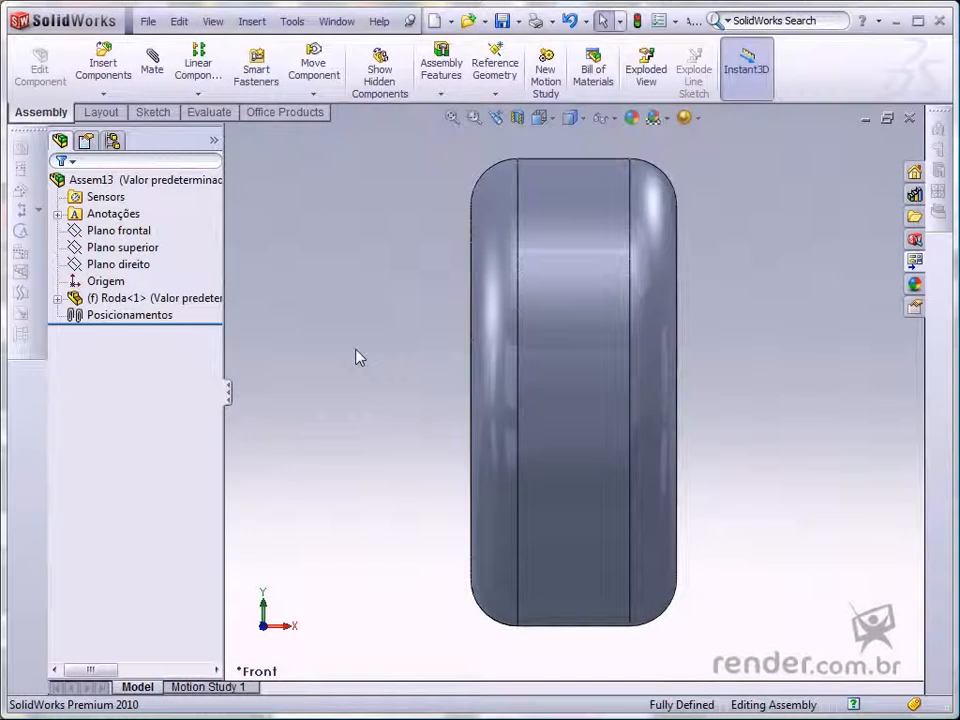
Try to move the wheel to check that it is fixed in the assembly
key(ctrl+7)
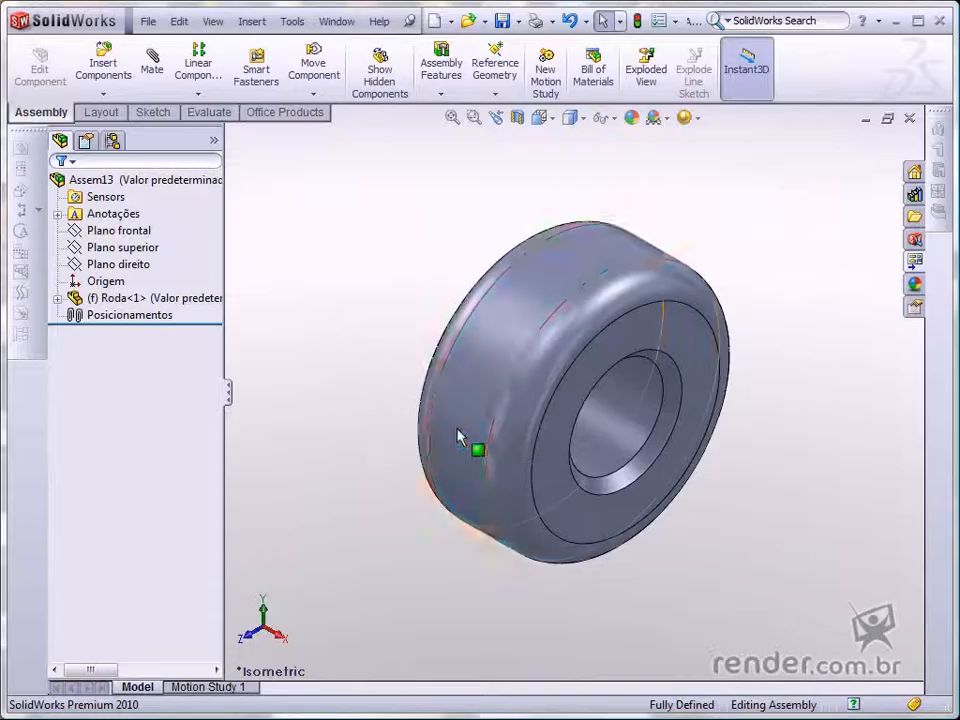
drag(459, 444, 369, 450)
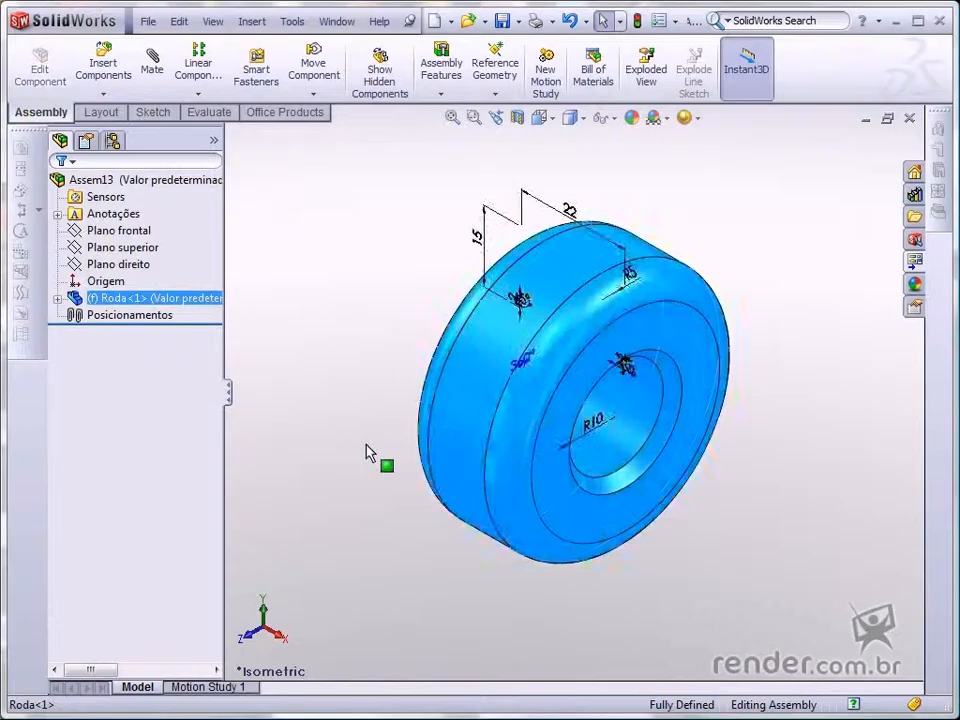
click(366, 445)
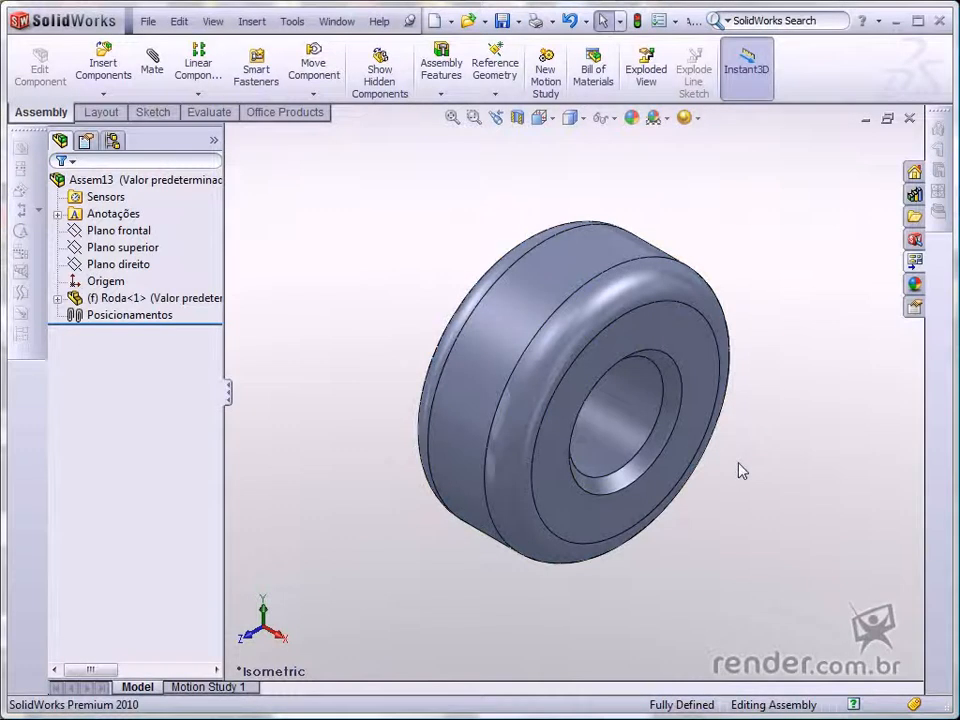
Insert the existing Rolamento bearing part and place it freely beside the wheel
click(252, 21)
mouse_move(365, 55)
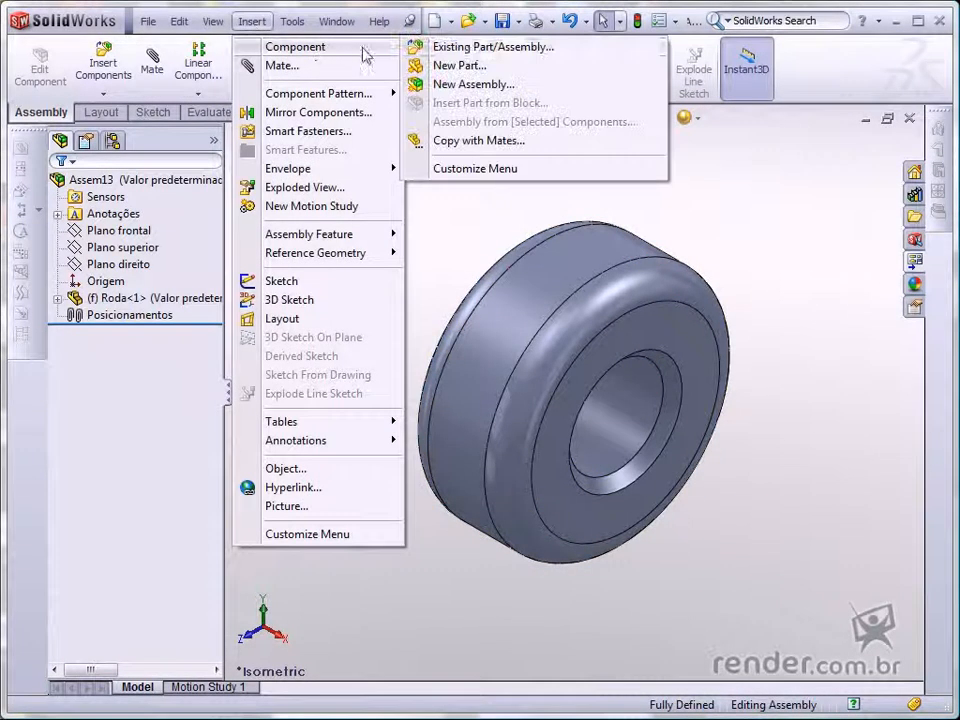
click(440, 46)
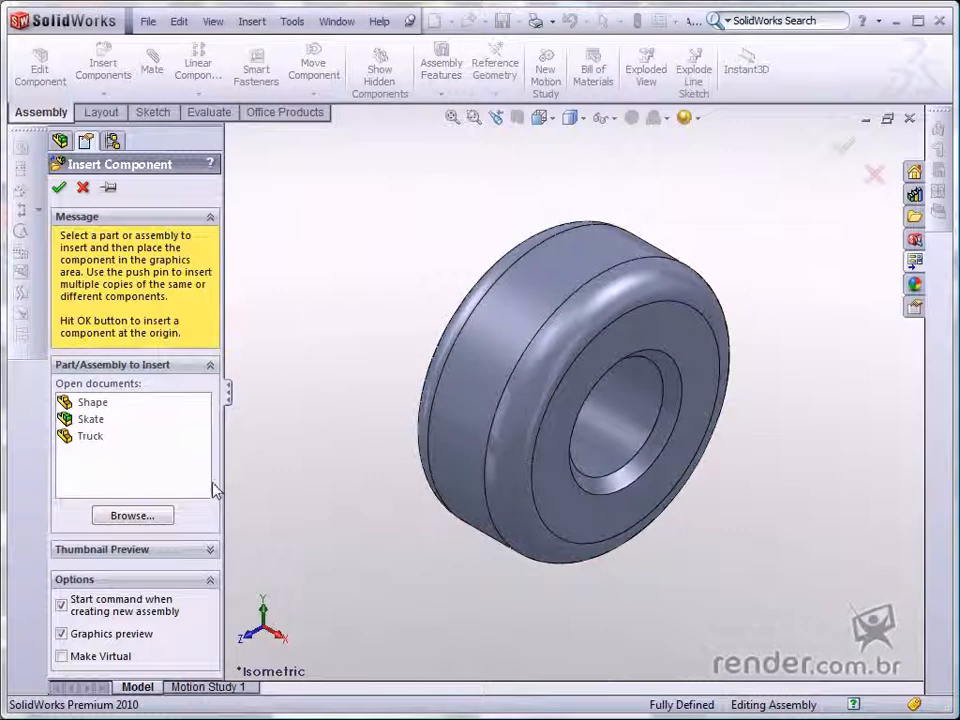
click(132, 516)
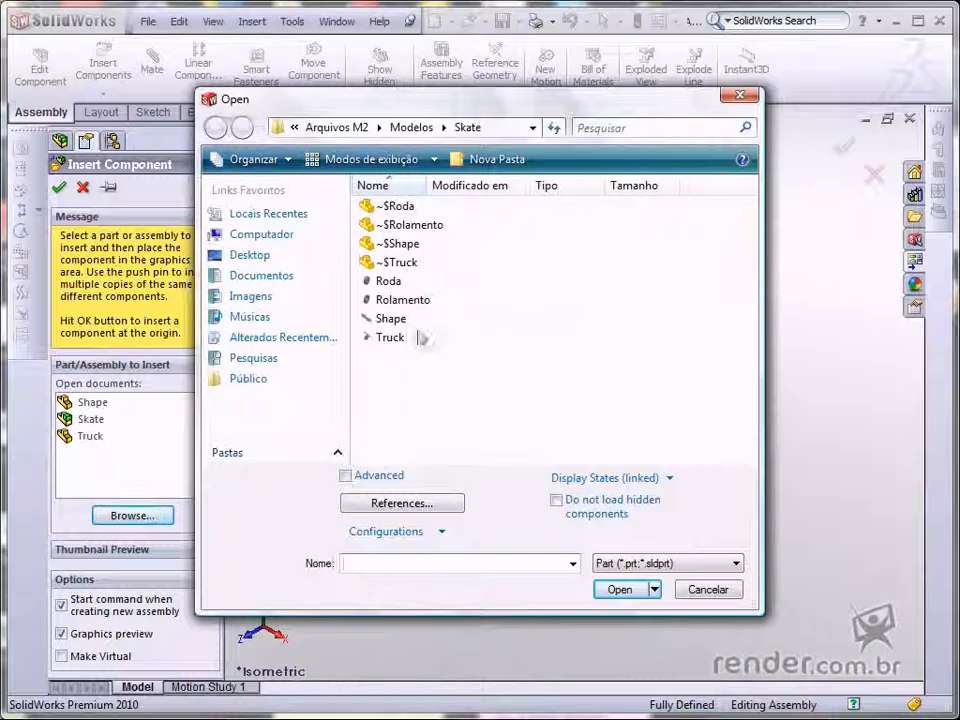
click(421, 301)
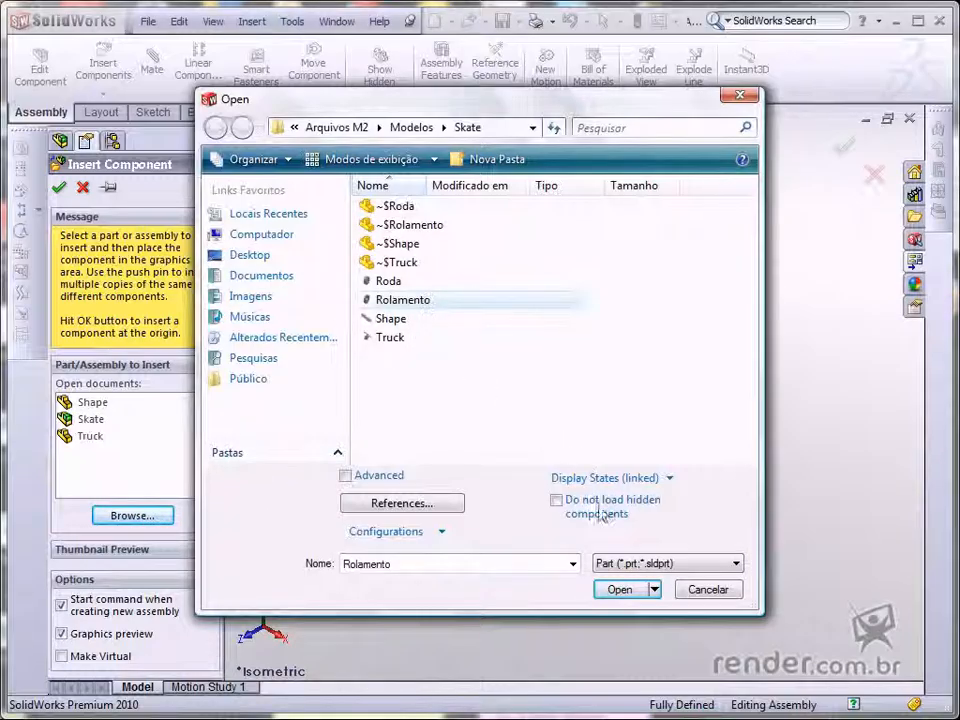
click(619, 594)
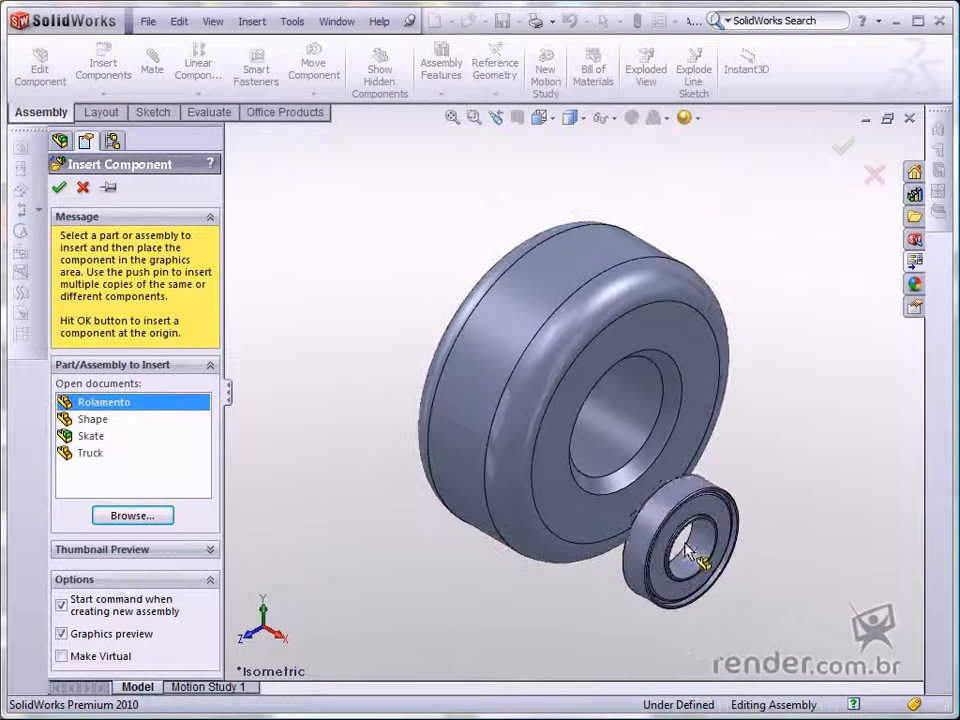
click(703, 544)
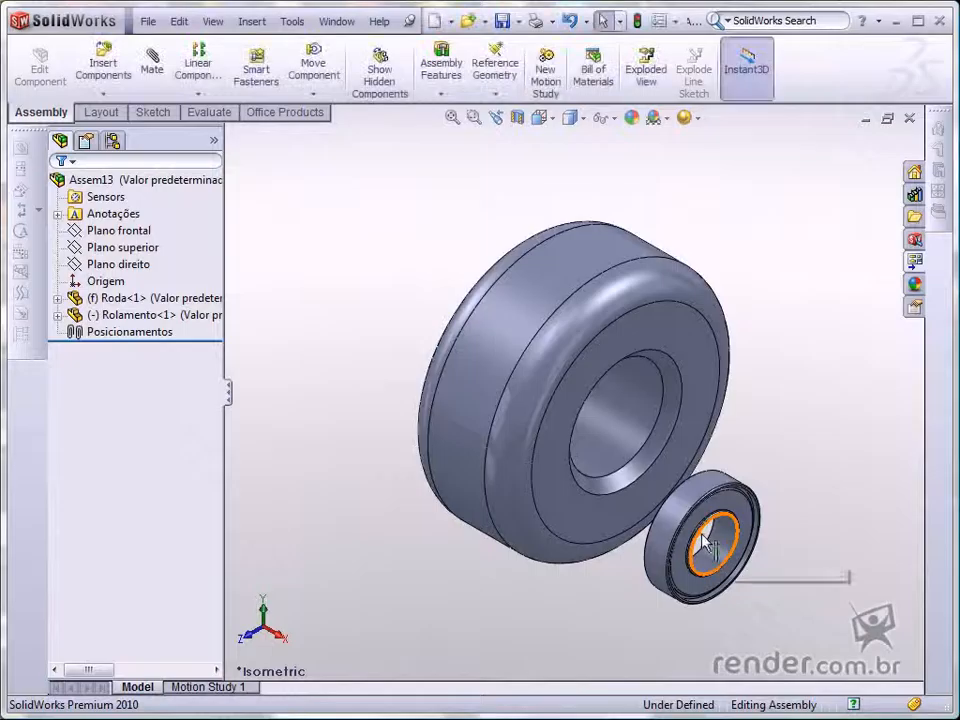
Add a concentric mate between the wheel's cylindrical bore face and the bearing's outer cylindrical face
click(787, 481)
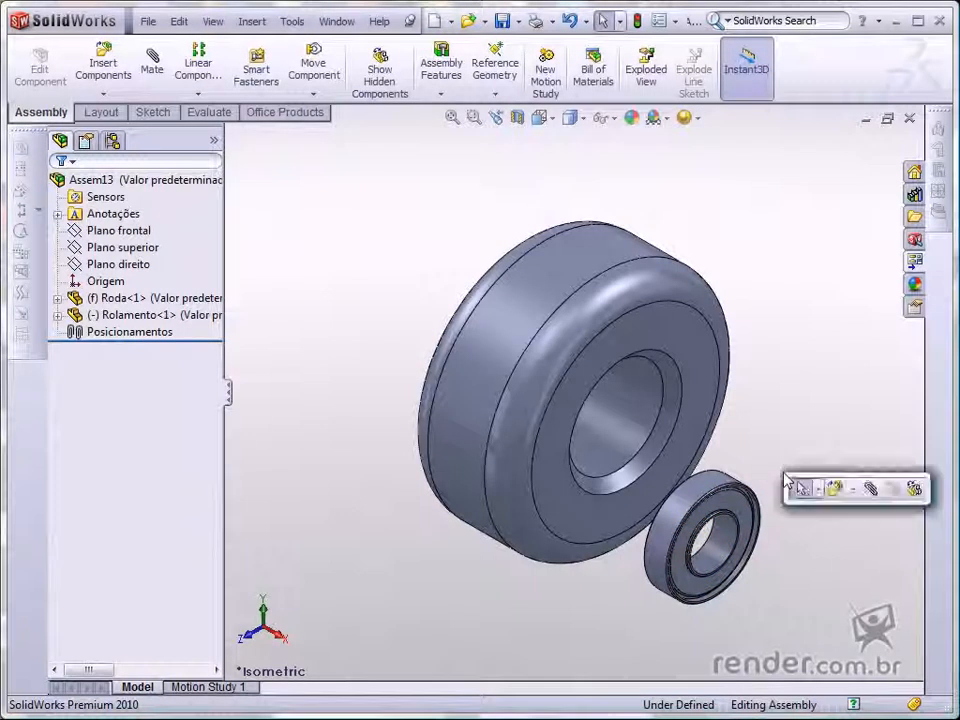
click(871, 489)
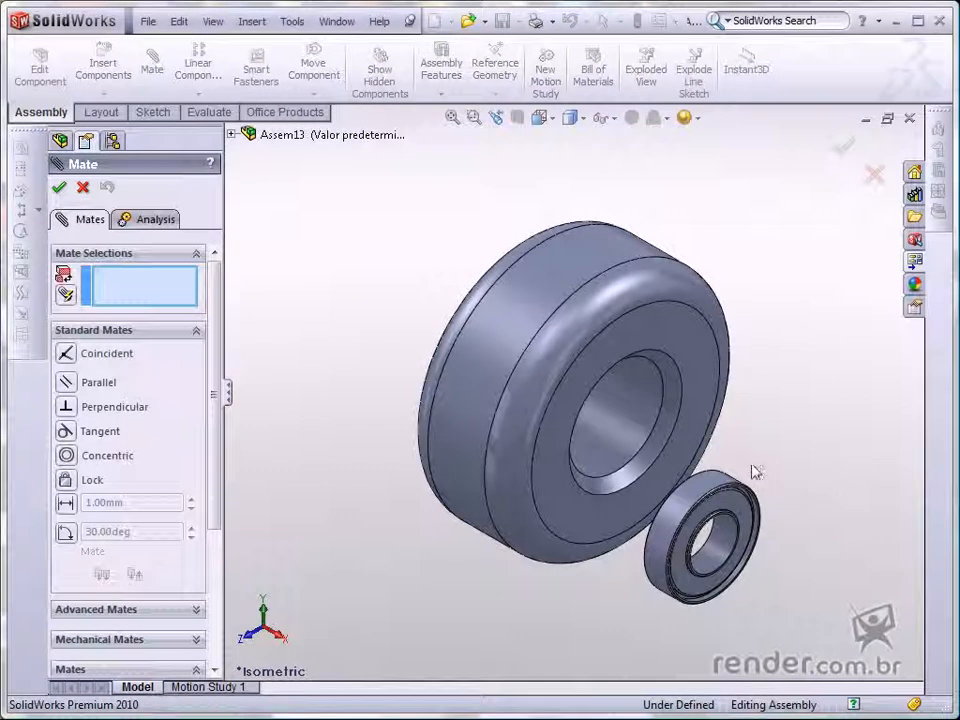
click(634, 438)
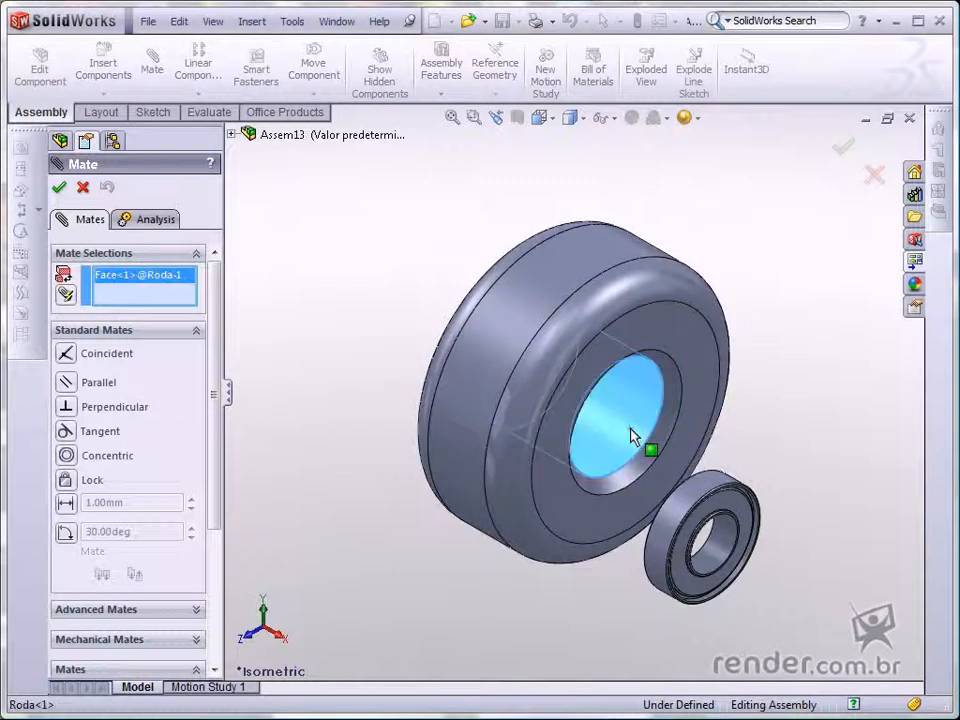
click(667, 566)
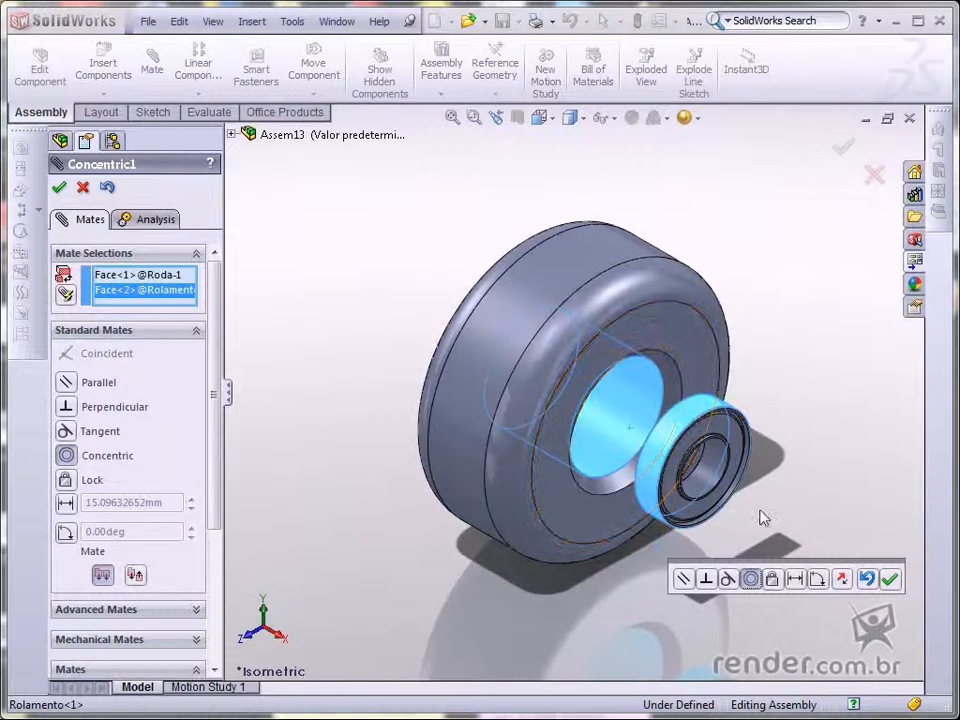
key(Return)
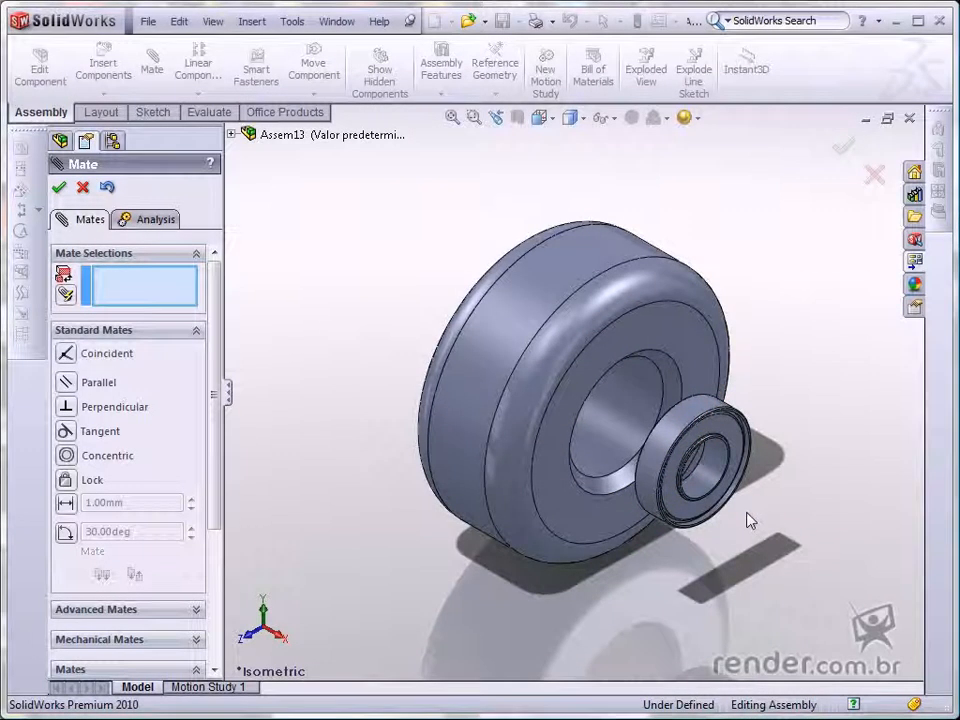
Make the bearing's outer rim face coincident with the edge of the wheel's bore, and test the bearing's remaining movement
drag(731, 506, 692, 508)
scroll(712, 535, down, 5)
click(605, 438)
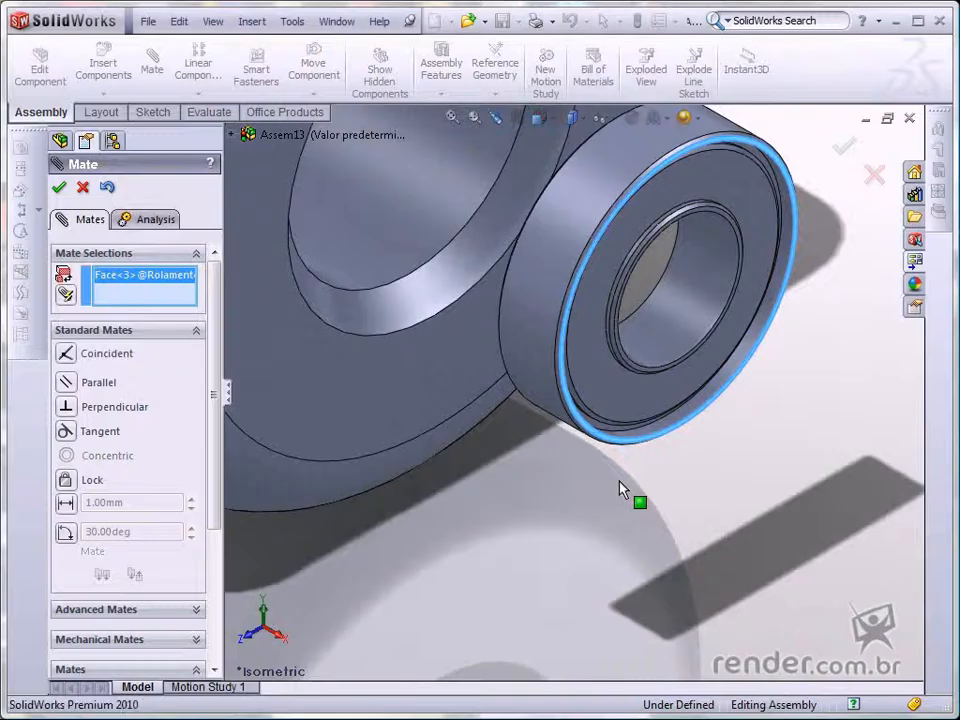
scroll(619, 482, up, 6)
click(568, 455)
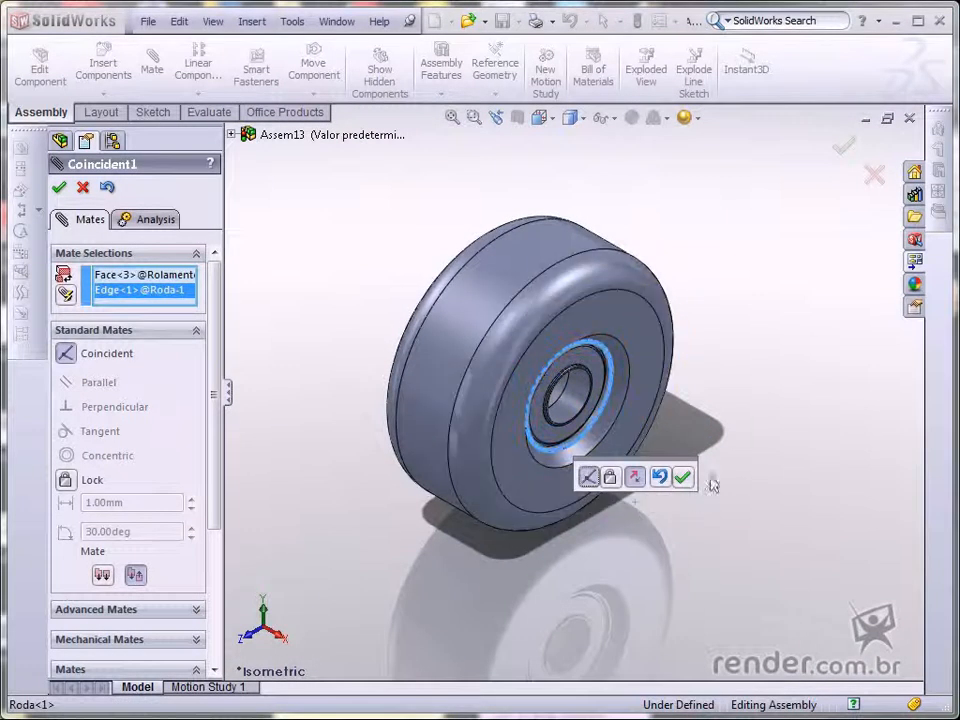
click(683, 477)
click(844, 147)
drag(573, 405, 635, 490)
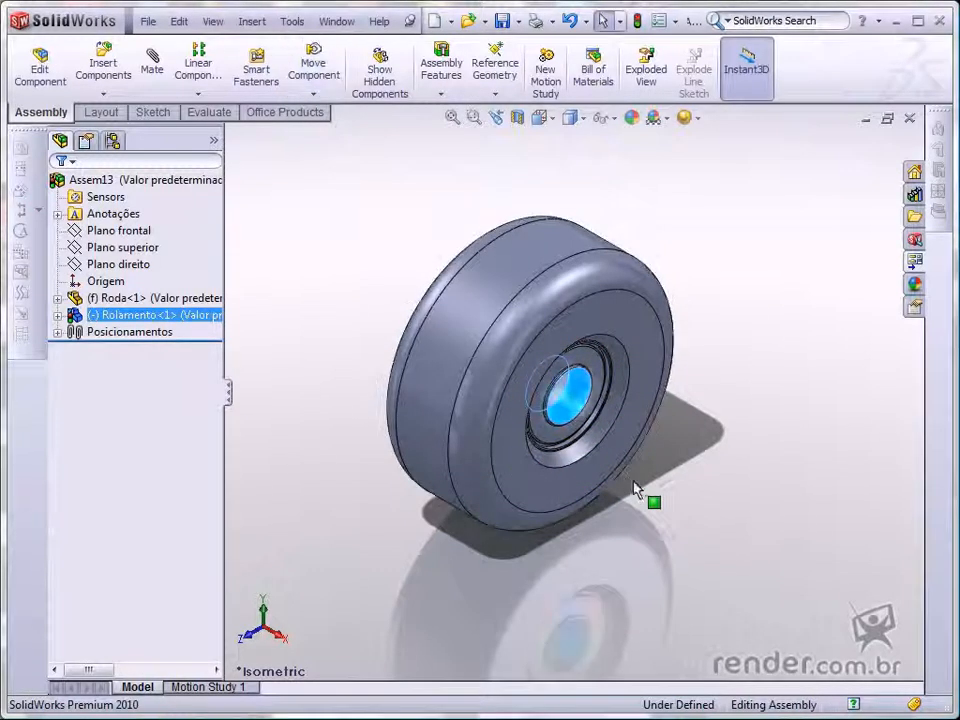
click(643, 504)
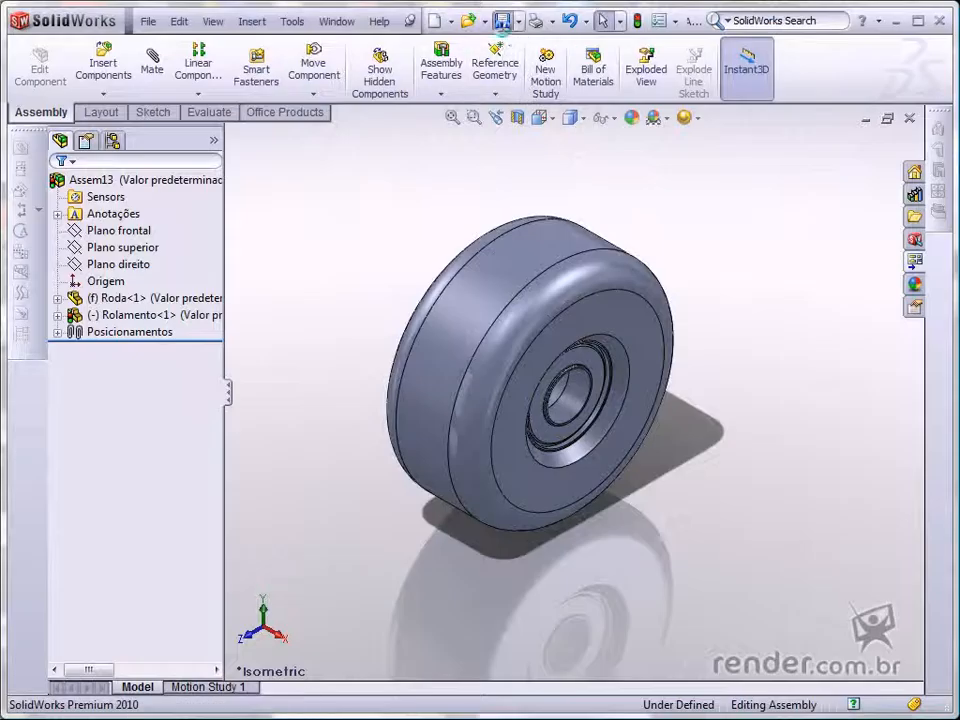
Rebuild the wheel assembly and save it on the Desktop as Roda
click(503, 22)
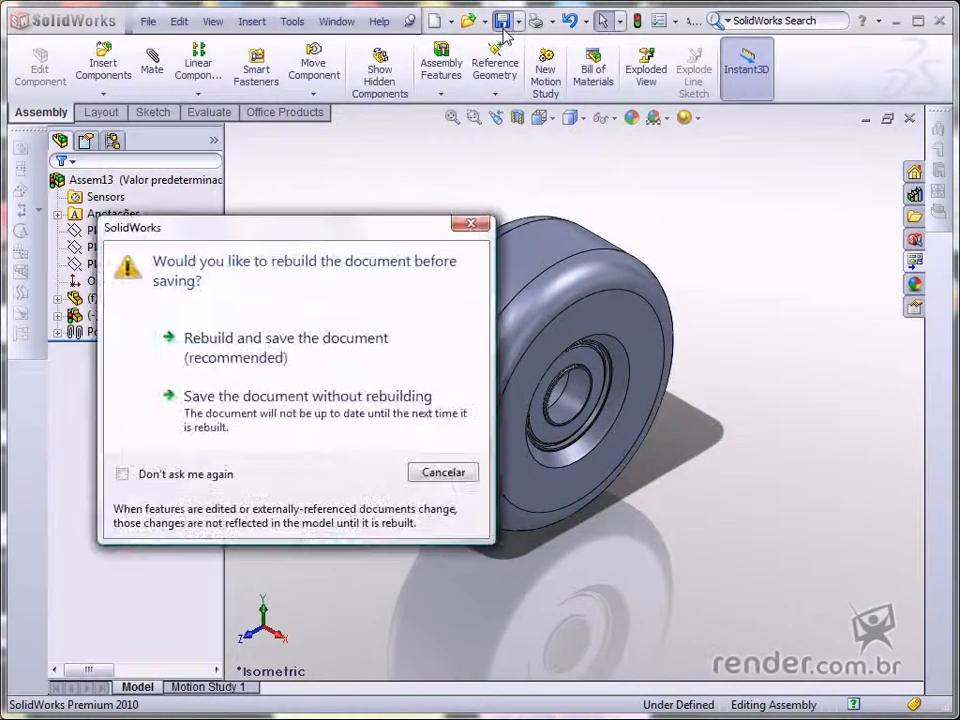
click(281, 342)
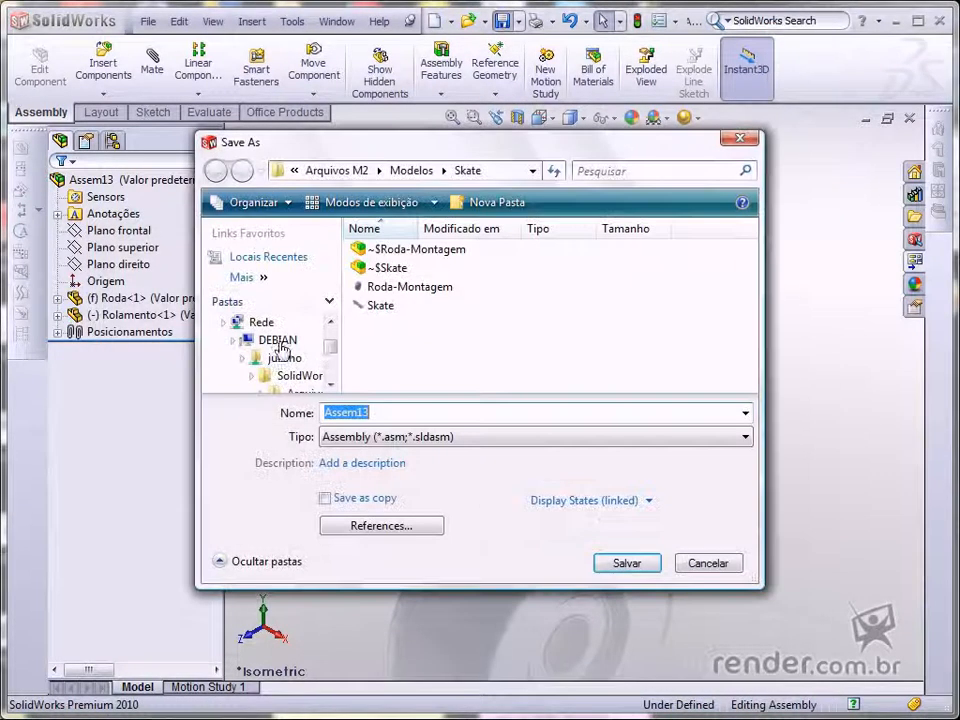
drag(330, 350, 332, 326)
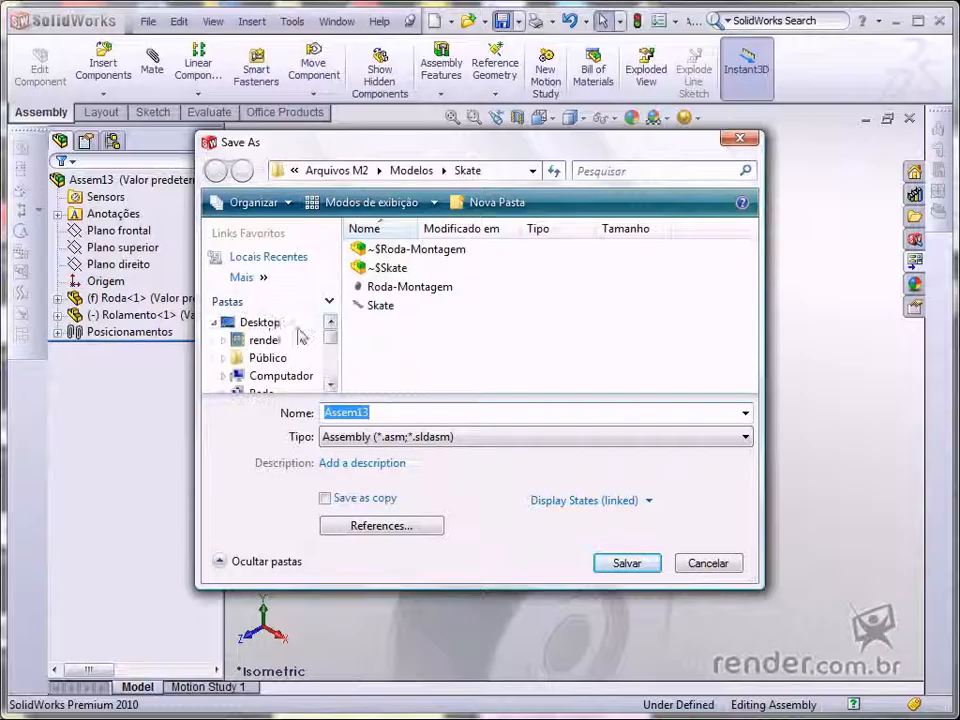
click(262, 322)
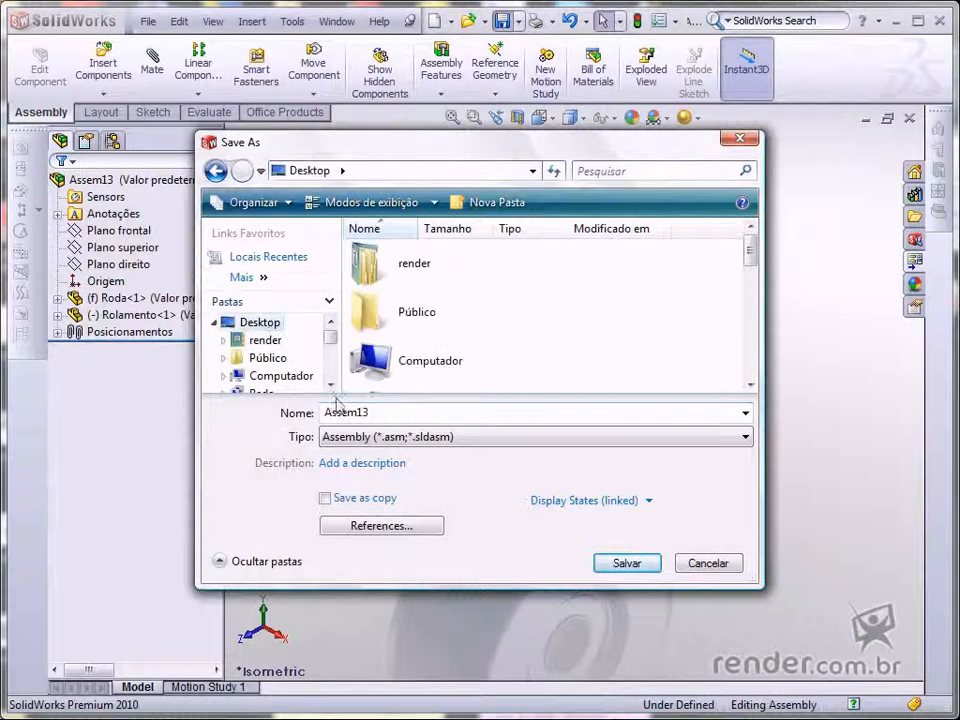
double_click(364, 413)
text(Roda)
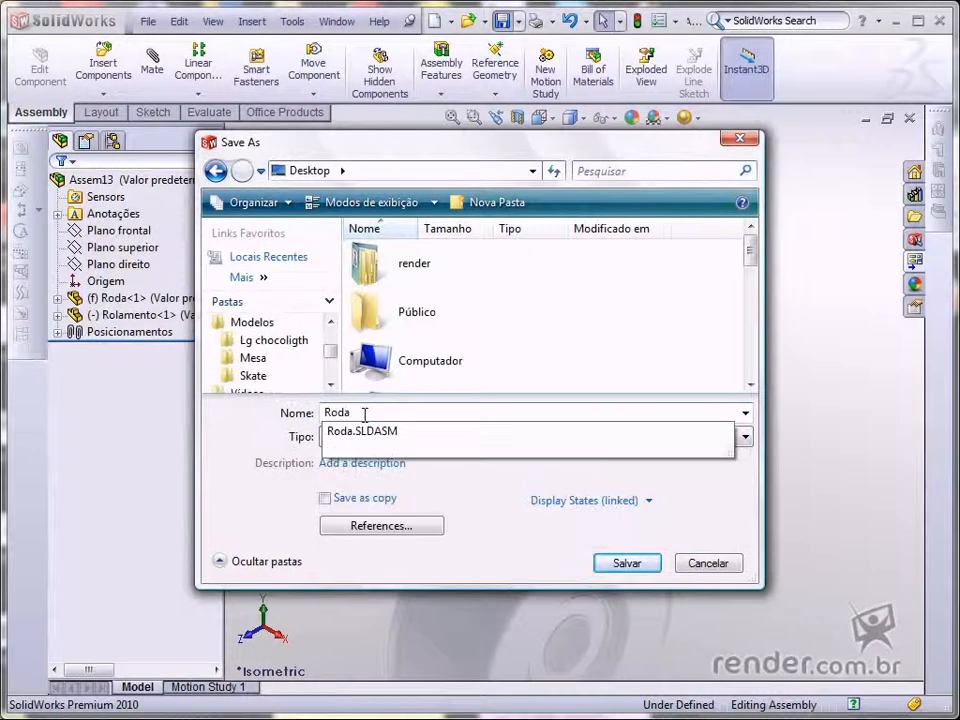
key(Return)
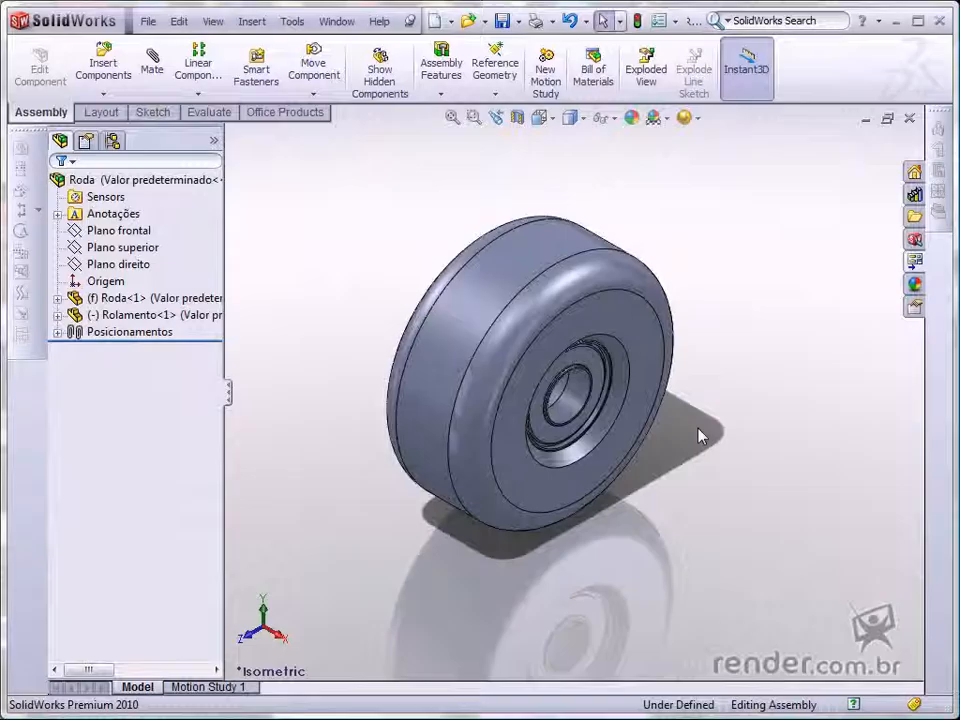
Create another new assembly and insert the Shape skateboard deck as its first component
click(450, 21)
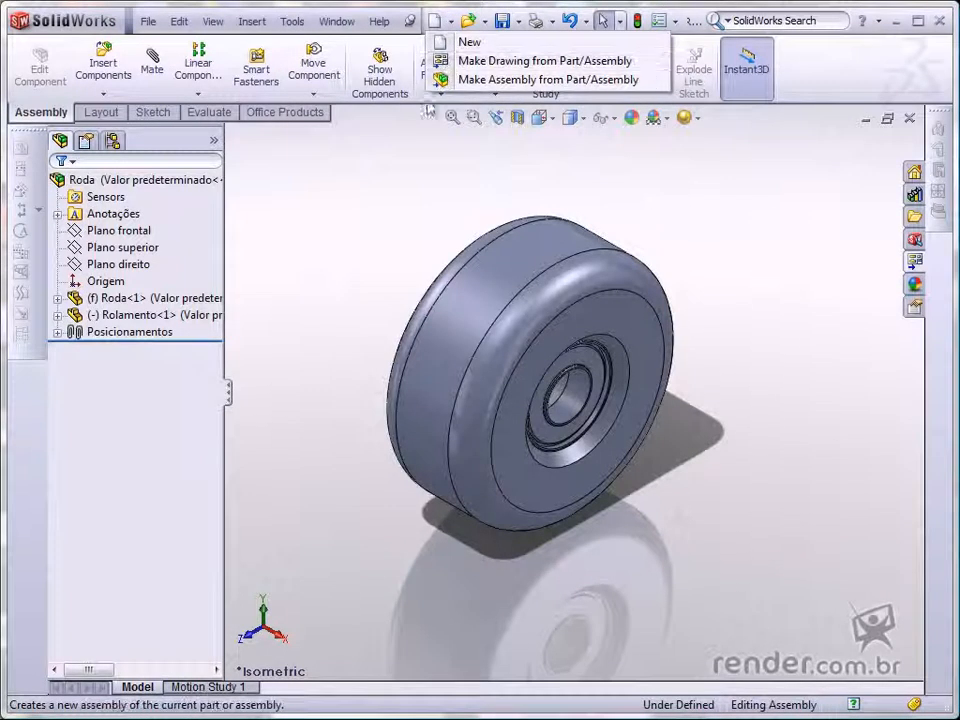
click(415, 134)
click(434, 22)
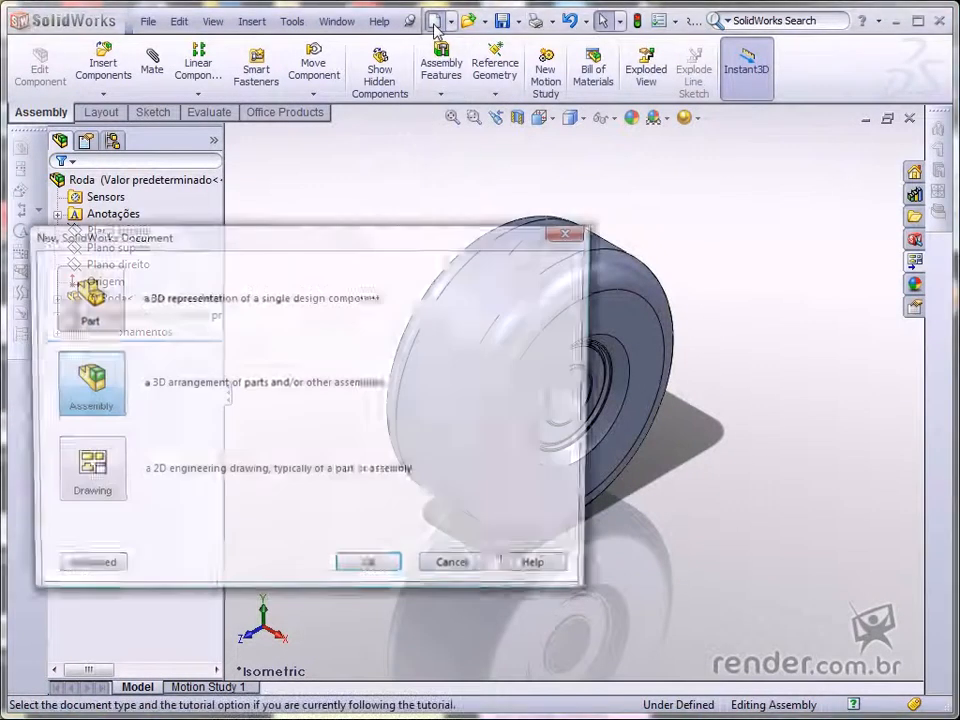
click(370, 568)
click(92, 446)
click(482, 390)
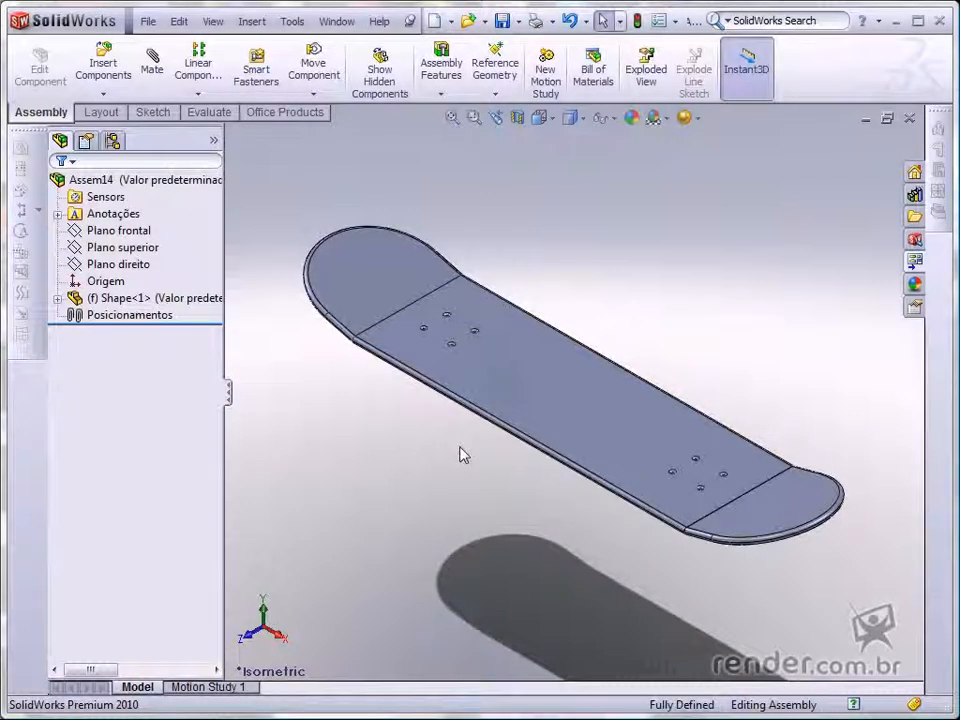
Add the Truck to the deck assembly and mate its base plate face coincident with the deck's underside
click(460, 455)
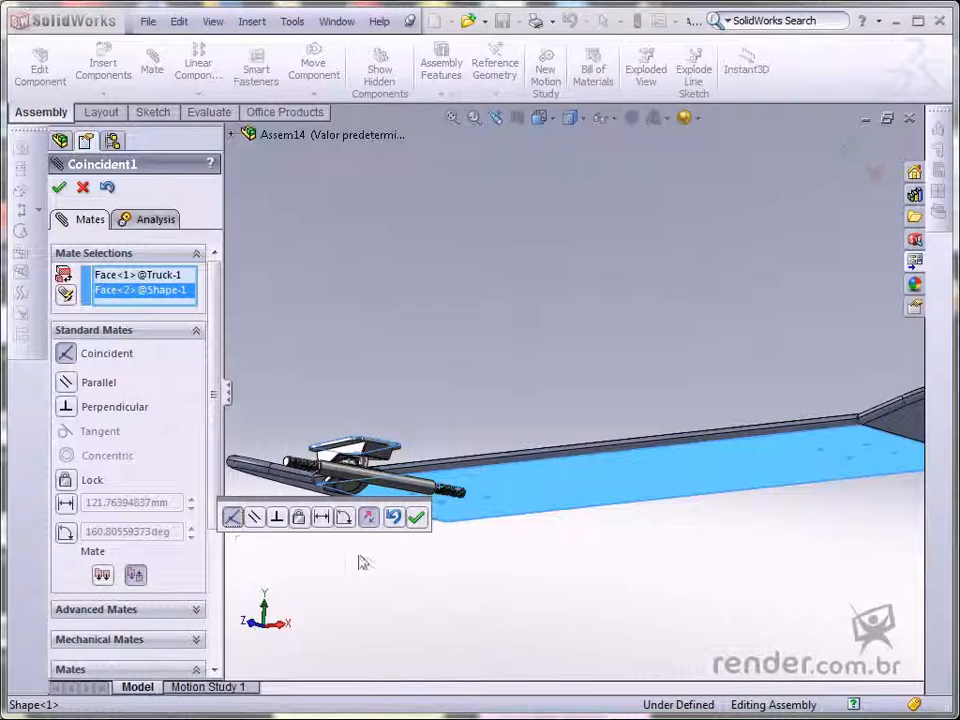
click(418, 517)
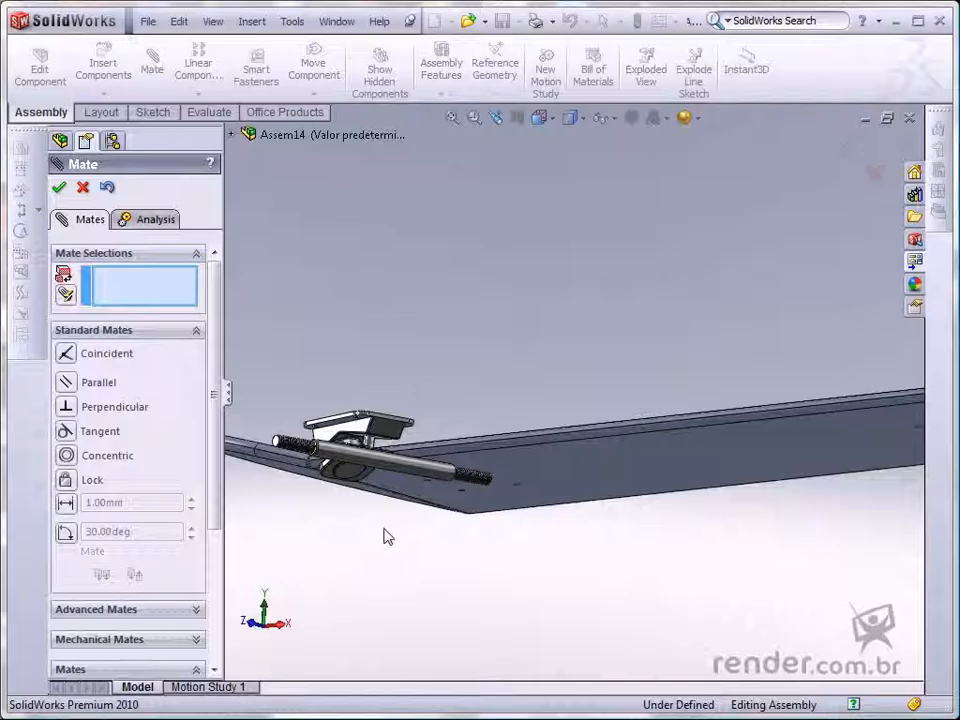
Make a mounting hole in the truck's base plate concentric with the matching hole in the deck
drag(388, 440, 277, 500)
scroll(459, 472, down, 10)
click(463, 472)
click(487, 338)
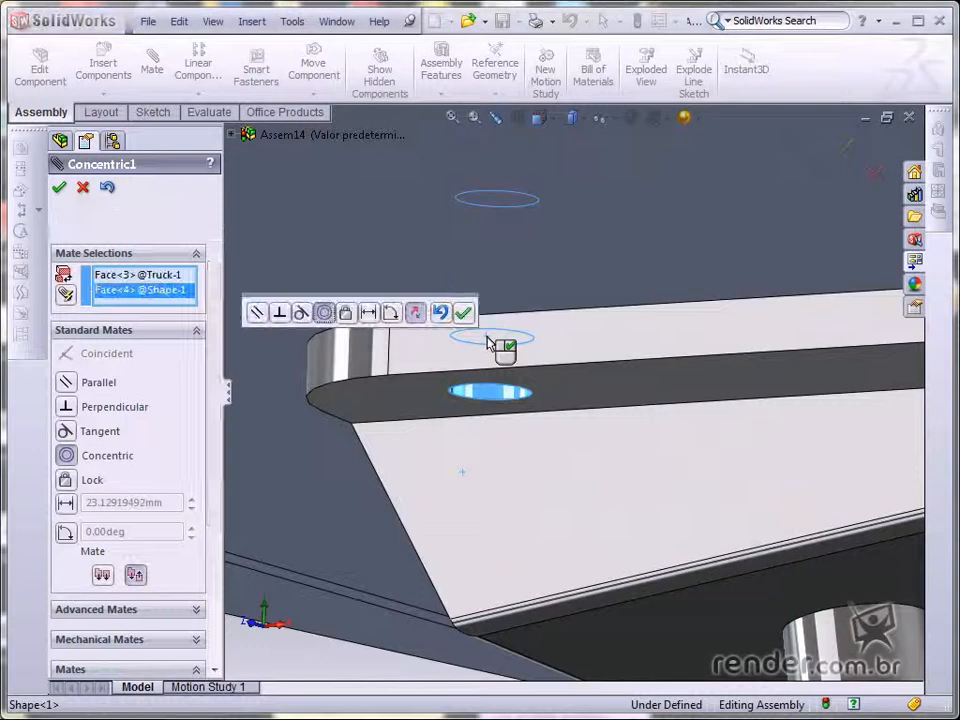
scroll(514, 482, up, 4)
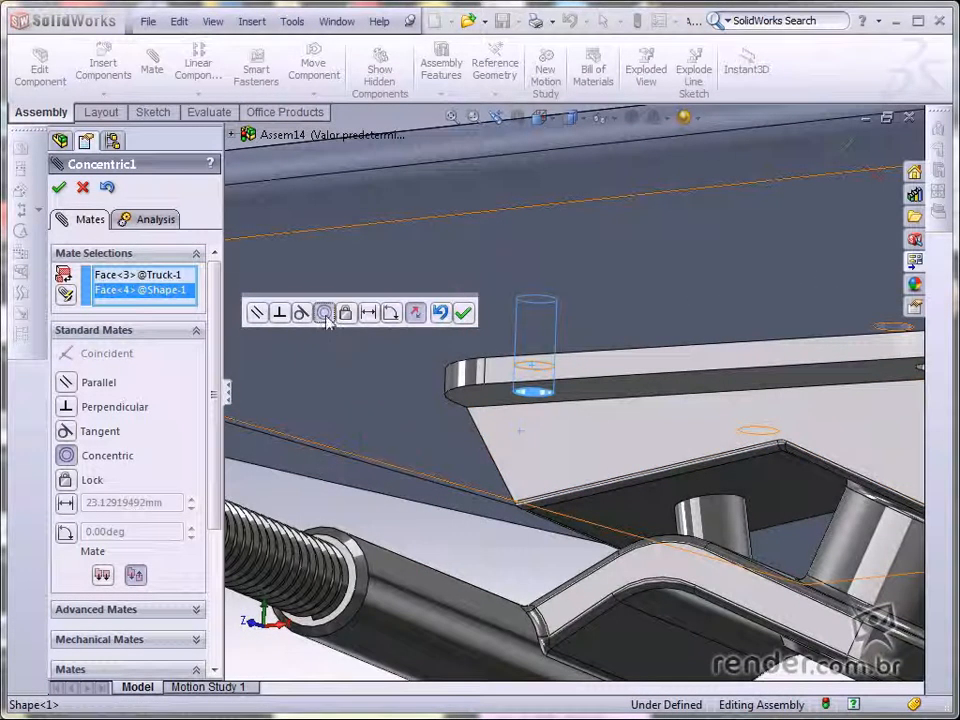
click(463, 313)
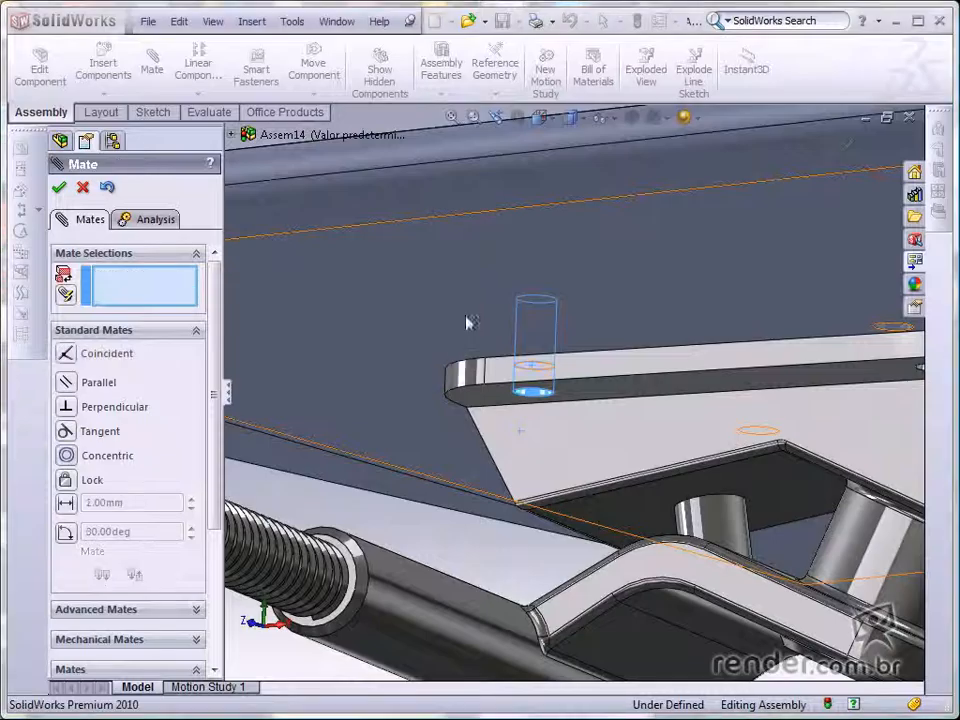
Mate a second deck mounting hole concentric with the corresponding hole in the truck's base plate to fix the truck's rotation
scroll(665, 461, up, 5)
scroll(782, 403, down, 2)
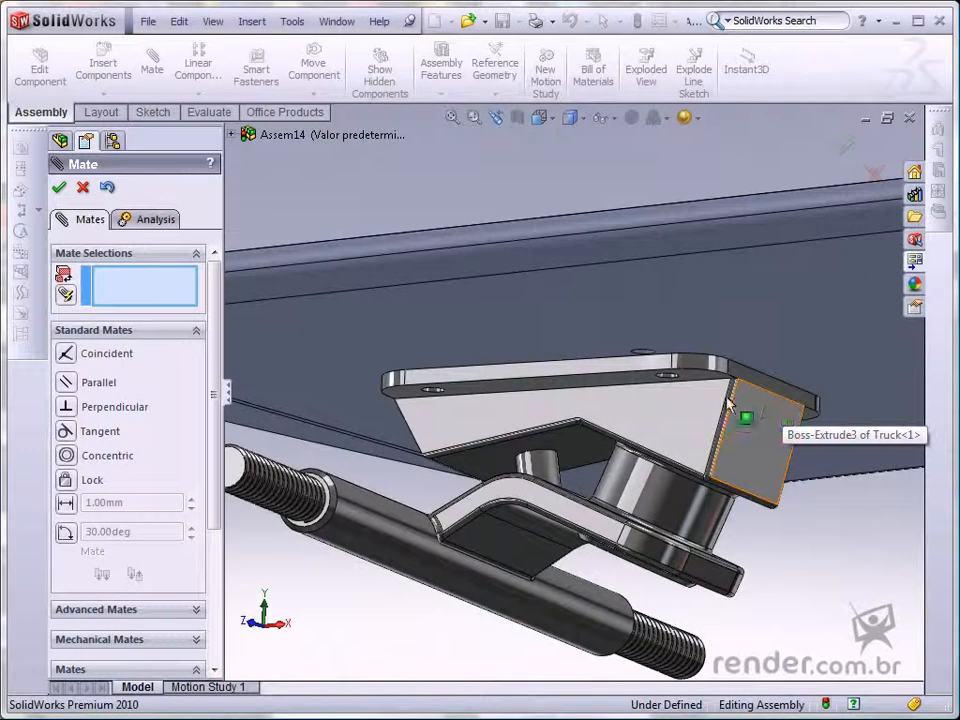
drag(716, 408, 777, 444)
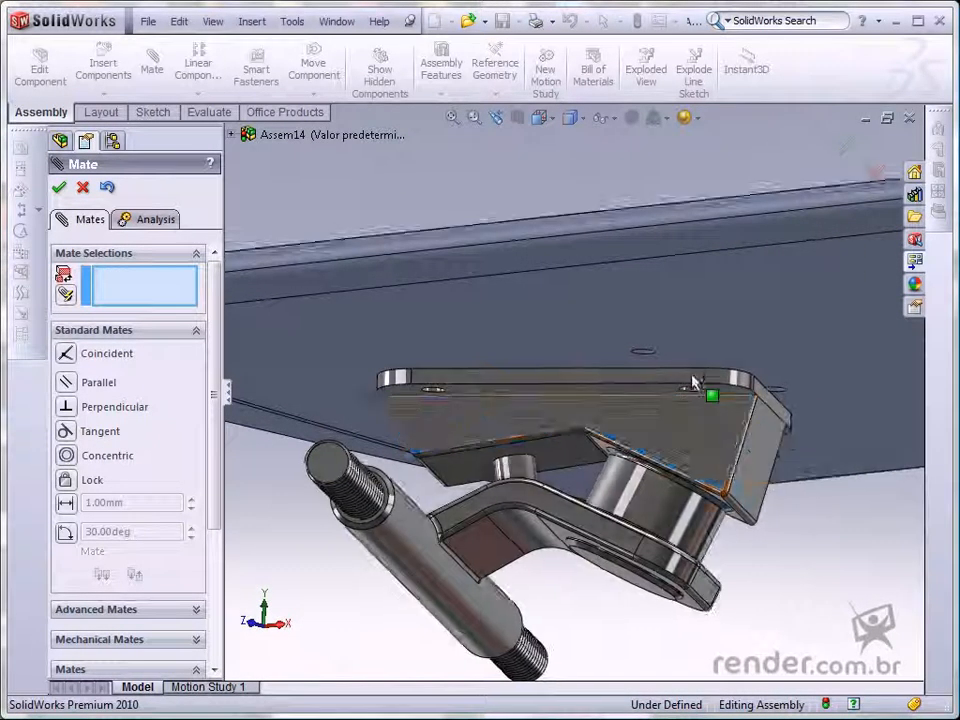
scroll(683, 377, down, 3)
scroll(670, 376, down, 3)
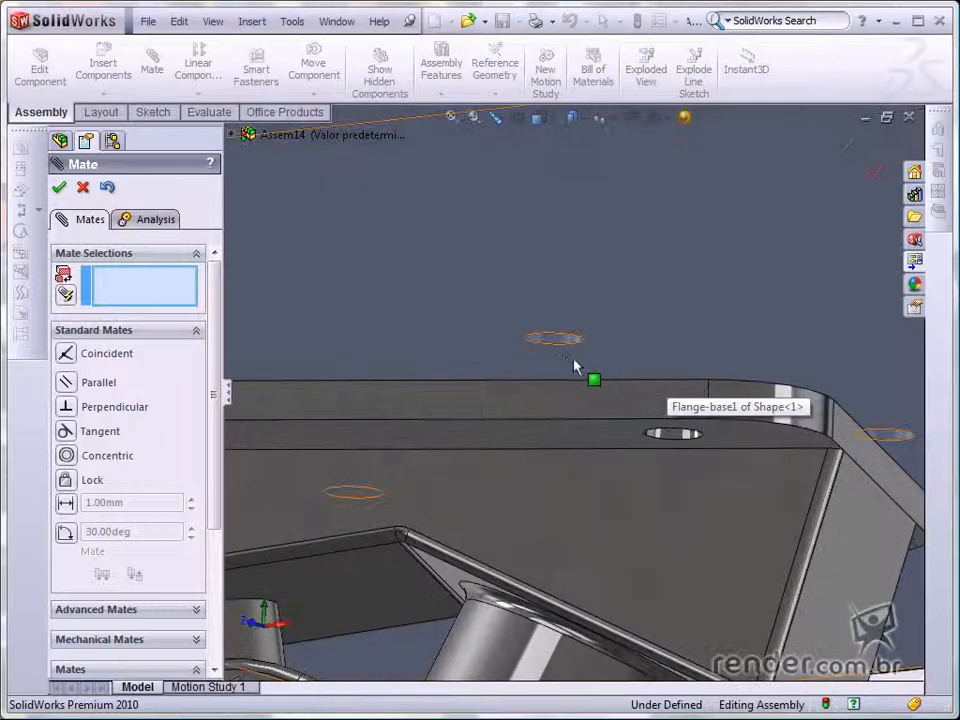
scroll(566, 367, down, 2)
click(547, 336)
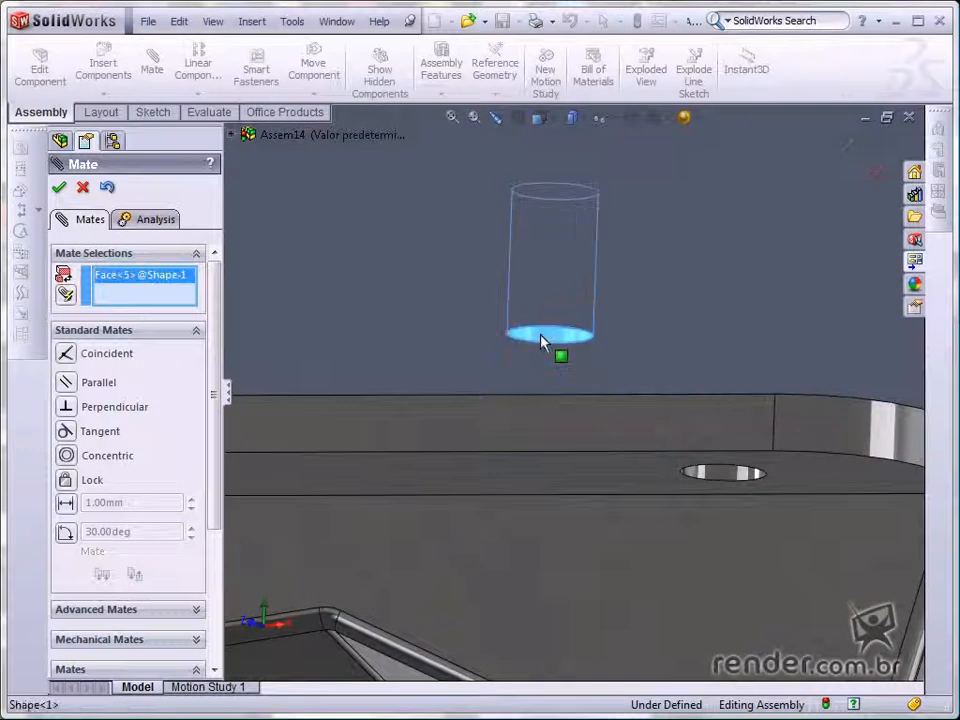
click(725, 478)
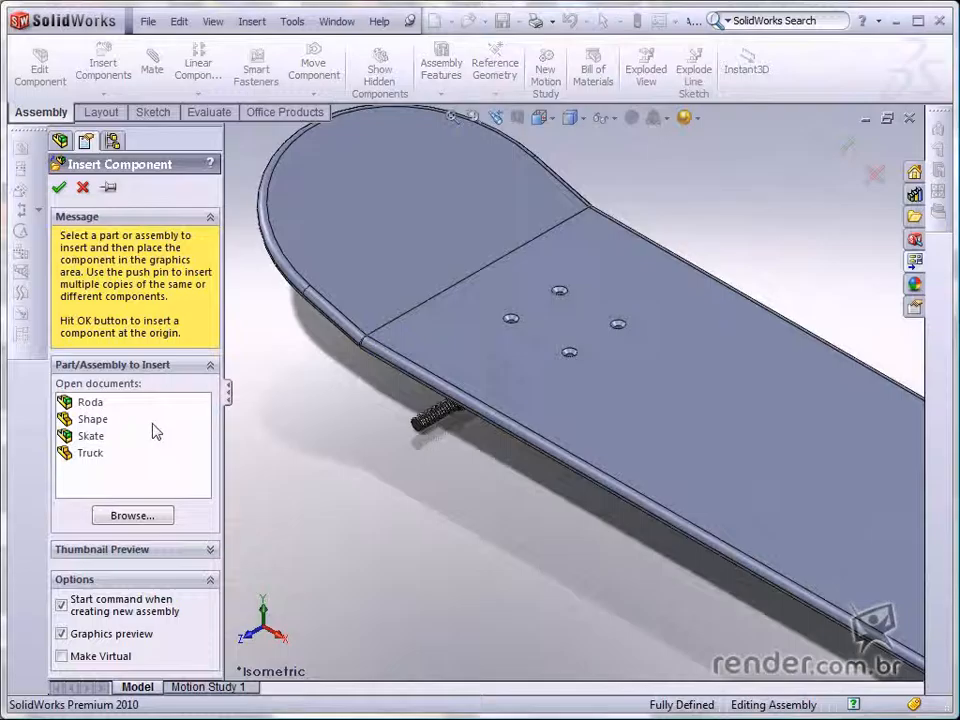
Insert the Roda wheel assembly beside the truck and mate it onto the end of the axle
click(80, 402)
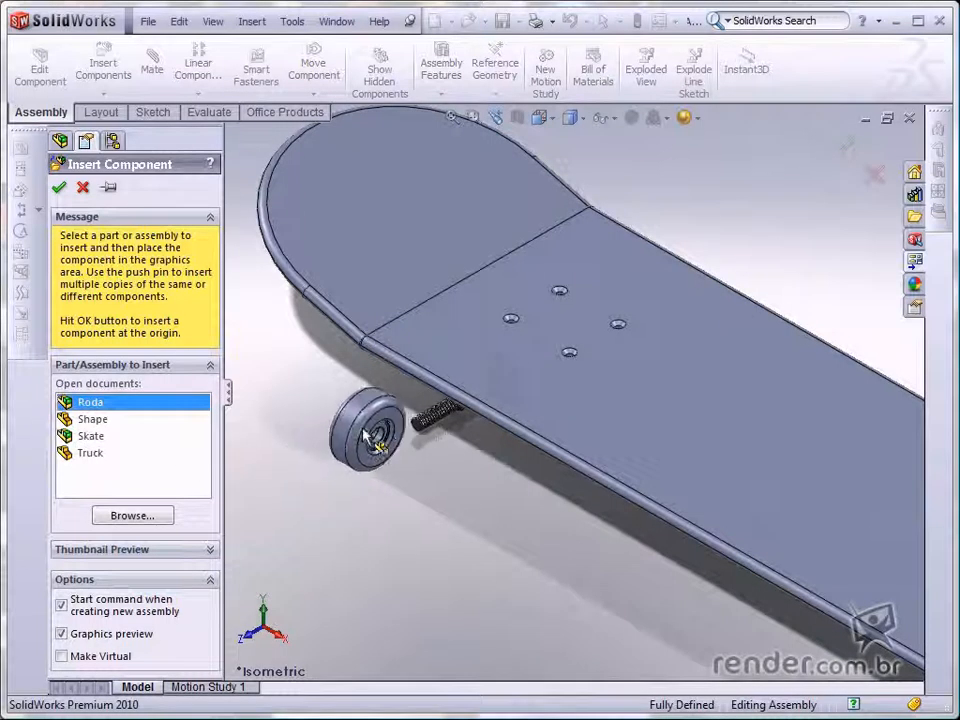
click(367, 433)
scroll(367, 433, down, 3)
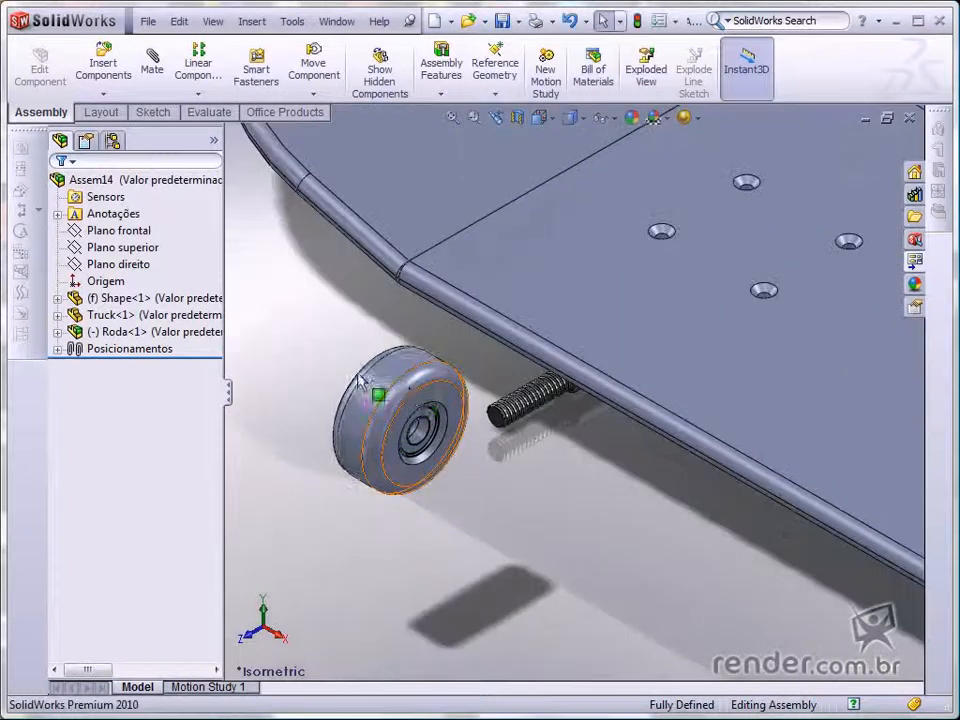
click(366, 390)
Create a reference plane parallel to Plano direito across the middle of the deck
key(f)
click(128, 263)
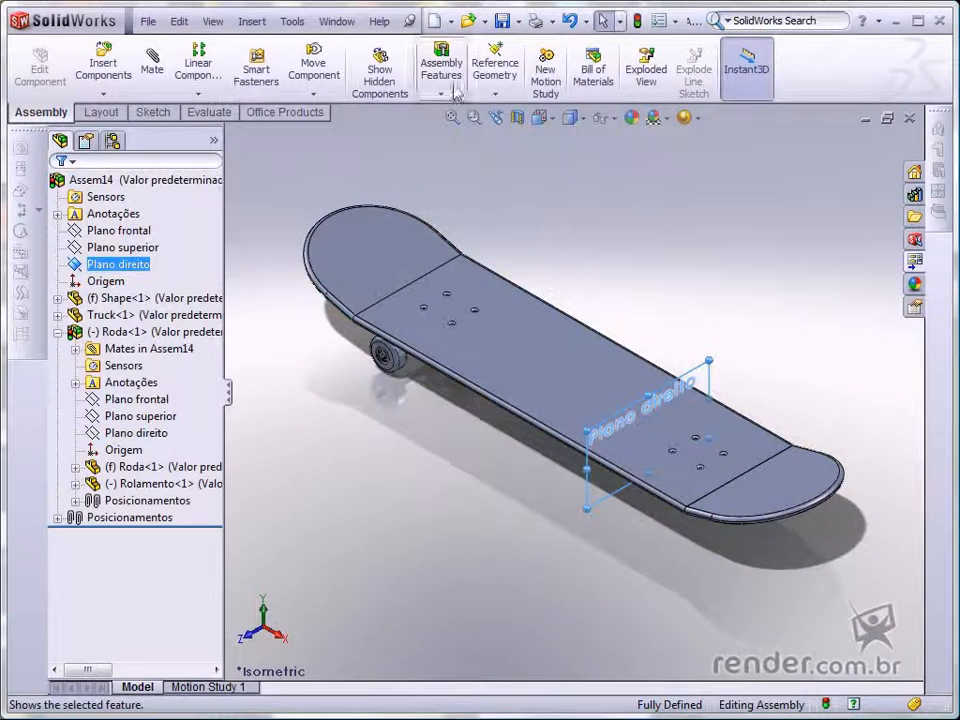
click(495, 95)
click(515, 112)
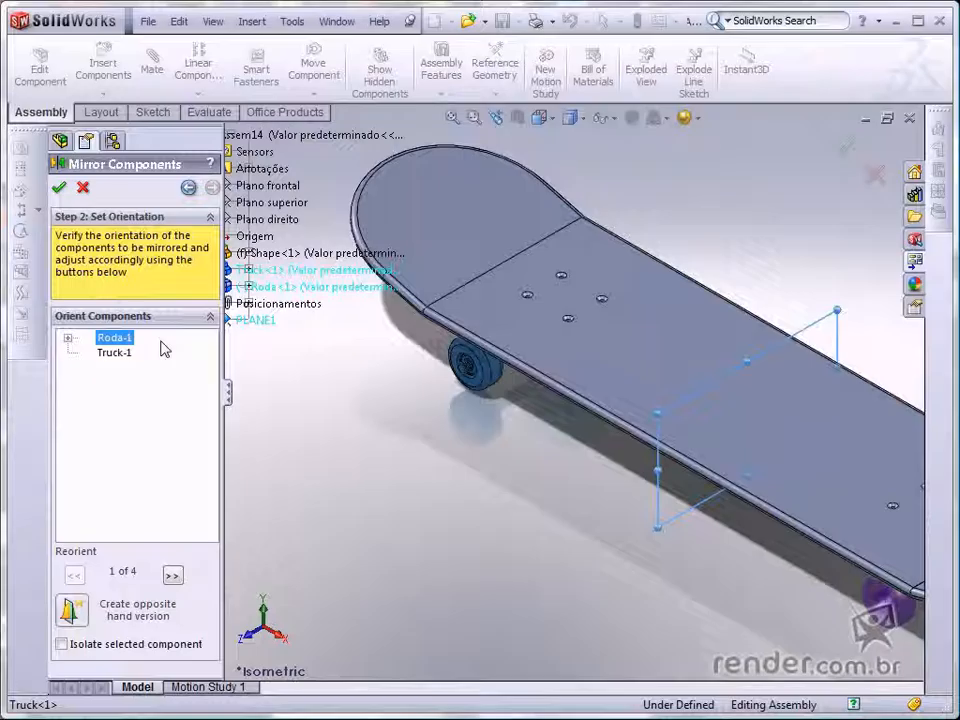
Mirror the truck and wheel across the mid-deck plane, comparing the truck's orientations and keeping option 2 of 4
click(118, 355)
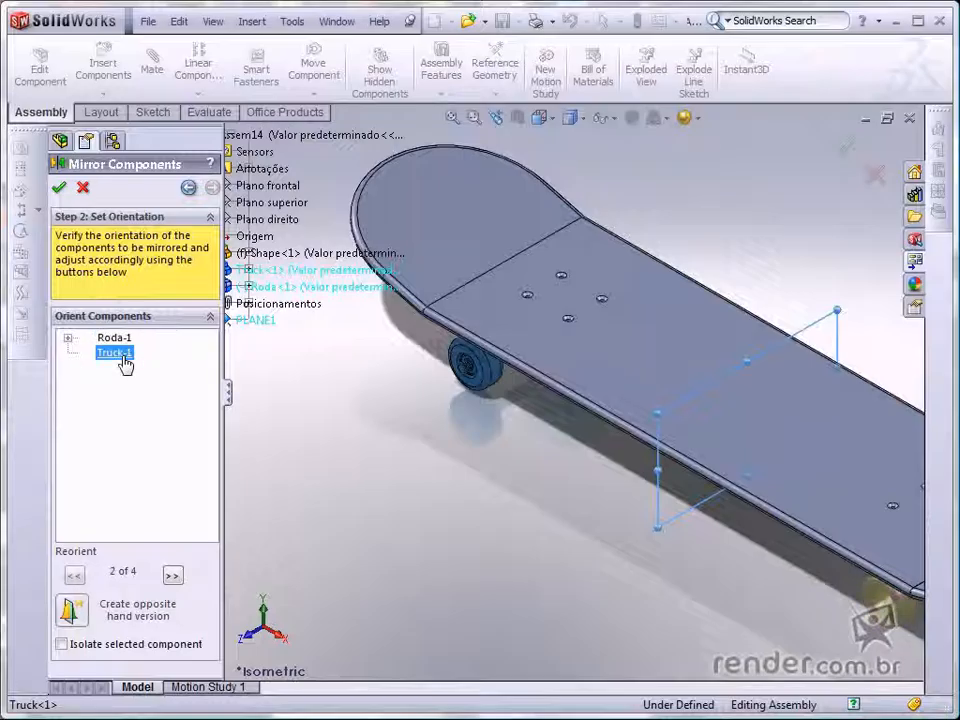
scroll(770, 550, up, 2)
scroll(850, 539, down, 2)
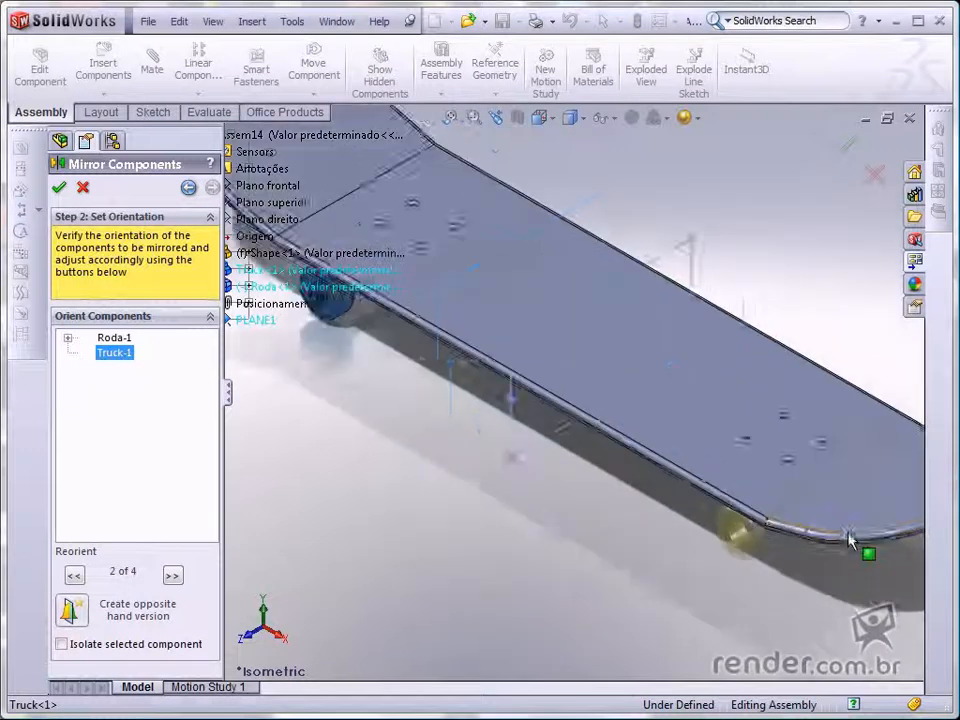
middle_drag(848, 540, 622, 488)
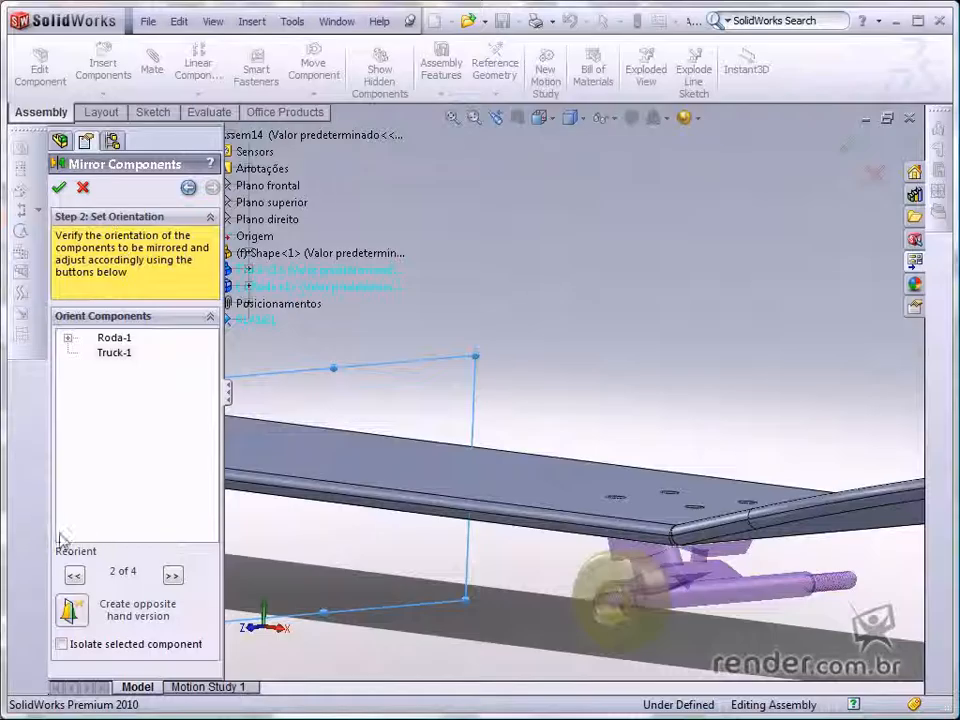
click(173, 578)
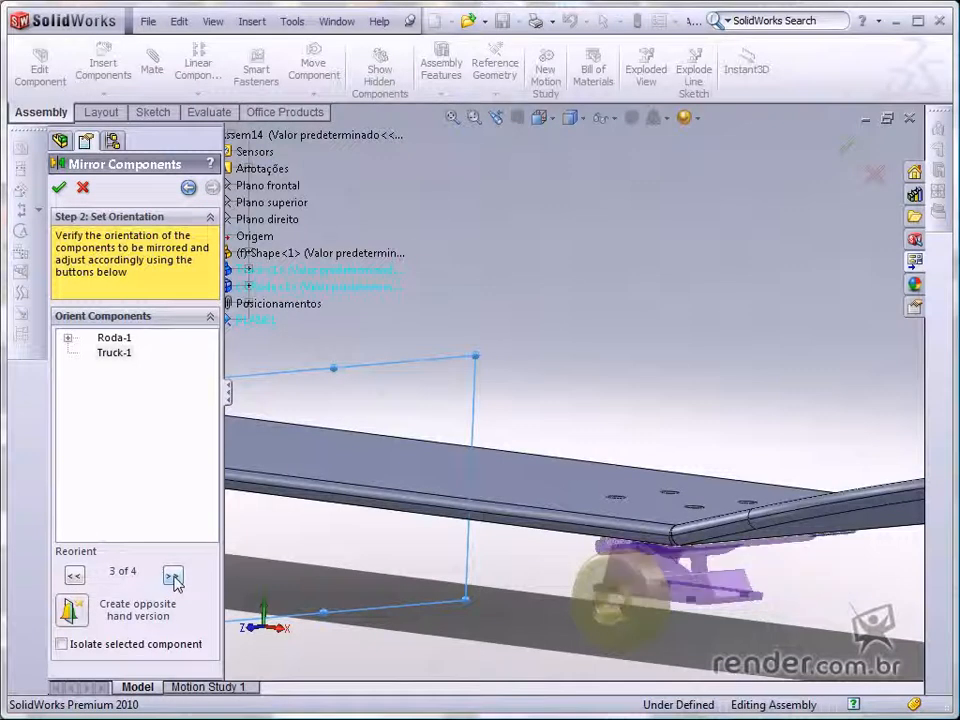
click(176, 583)
middle_drag(738, 584, 750, 555)
click(74, 575)
click(74, 575)
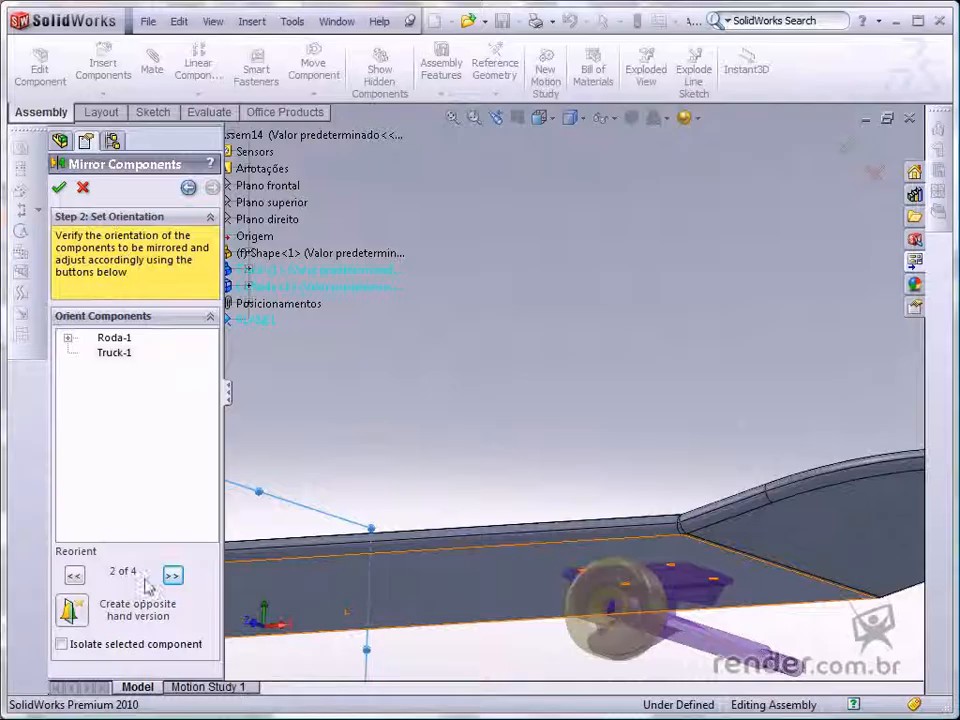
click(60, 188)
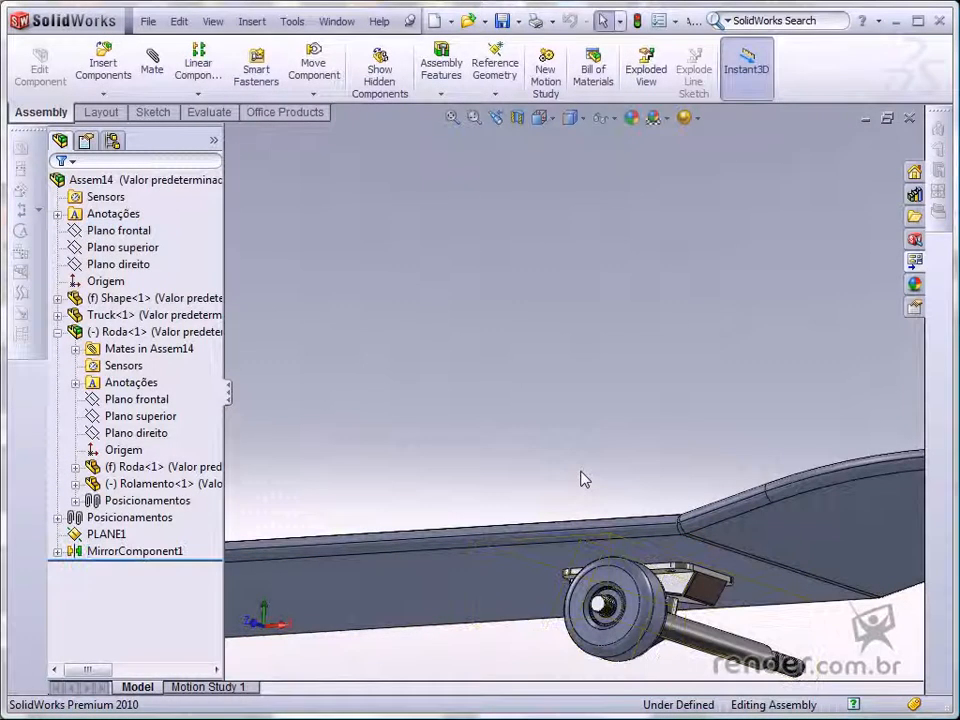
scroll(585, 480, up, 1)
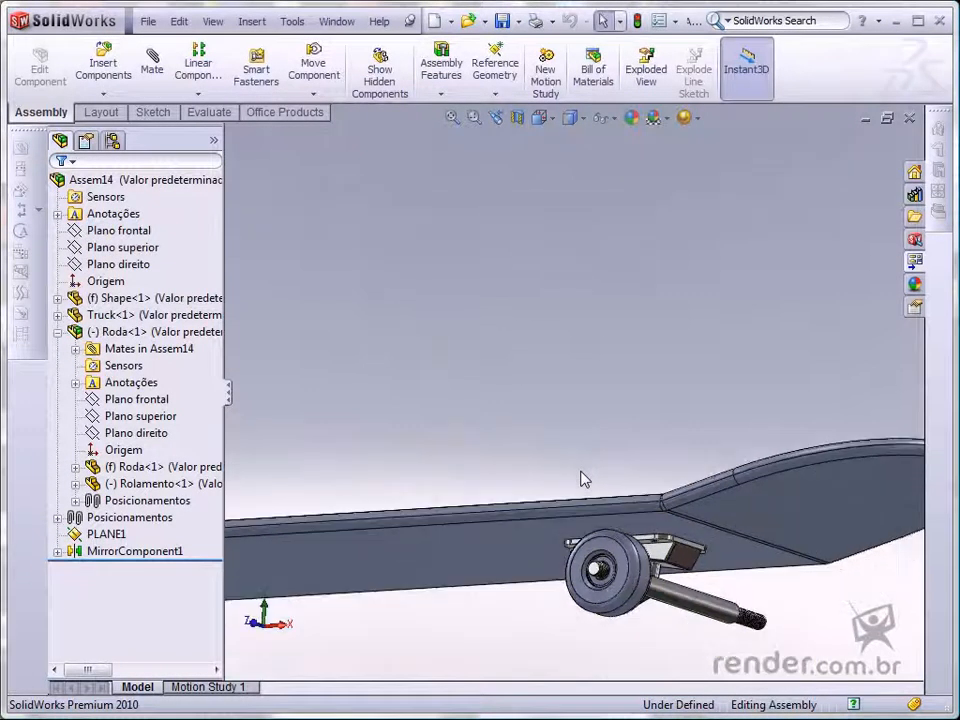
key(ctrl+7)
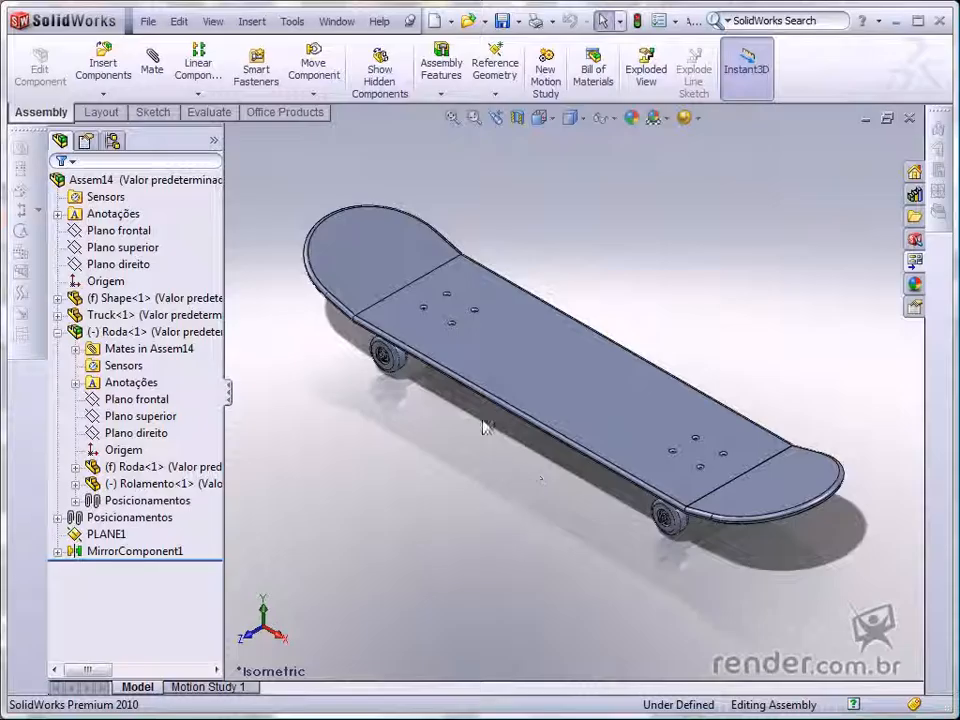
scroll(481, 357, down, 1)
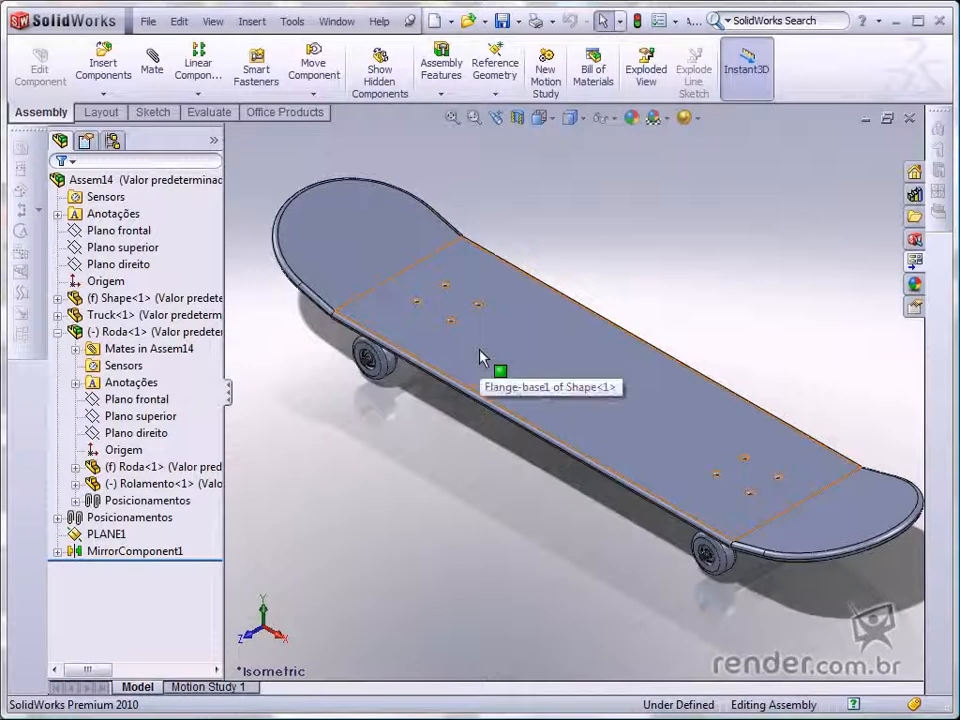